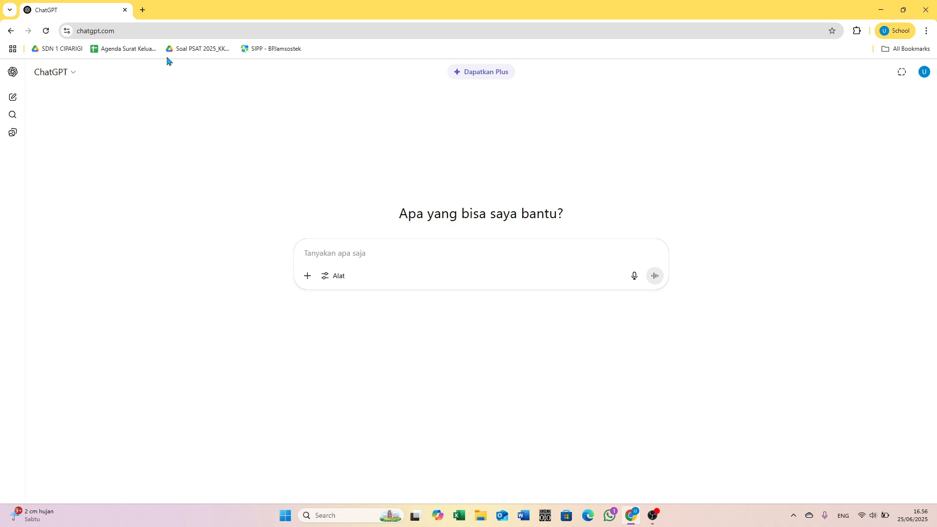
Step: Find Google AI Studio in a new browser tab by searching "google ai studio" and open its Generate Media page
left_click(143, 10)
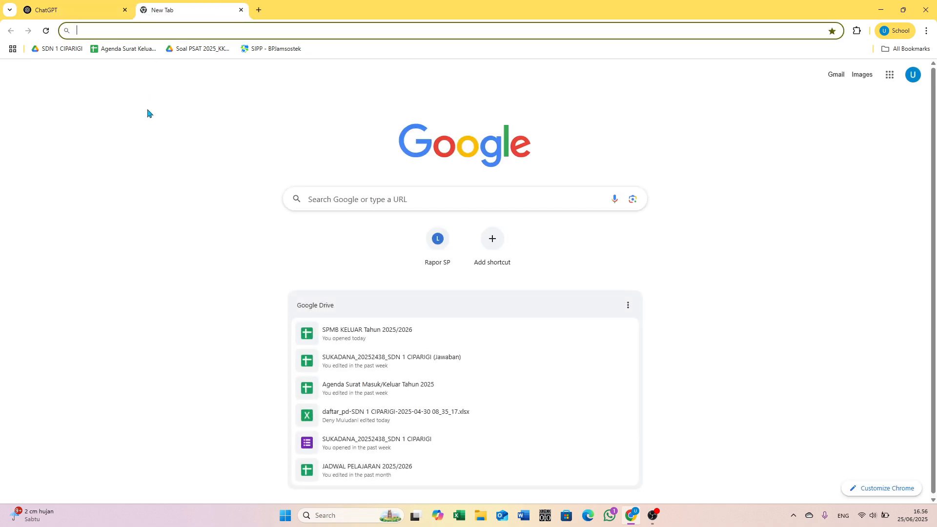
type("goog")
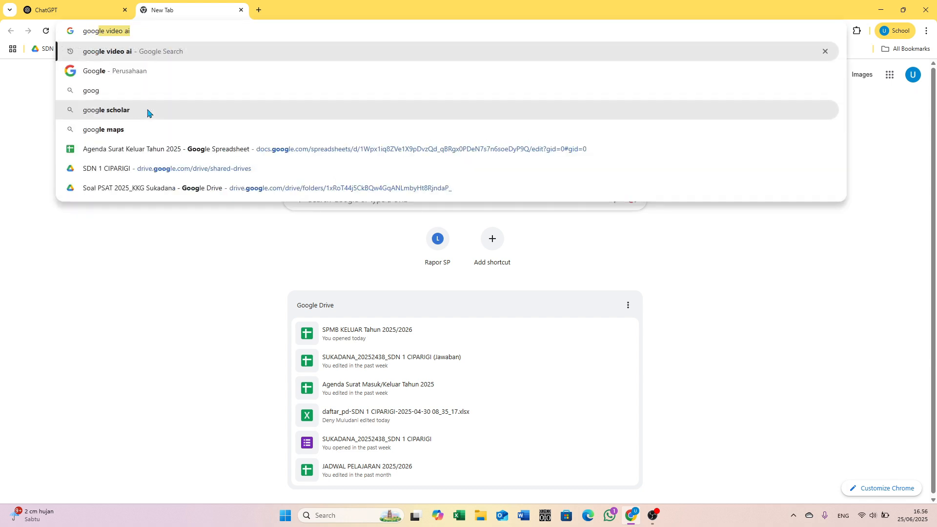
type("le ai studo")
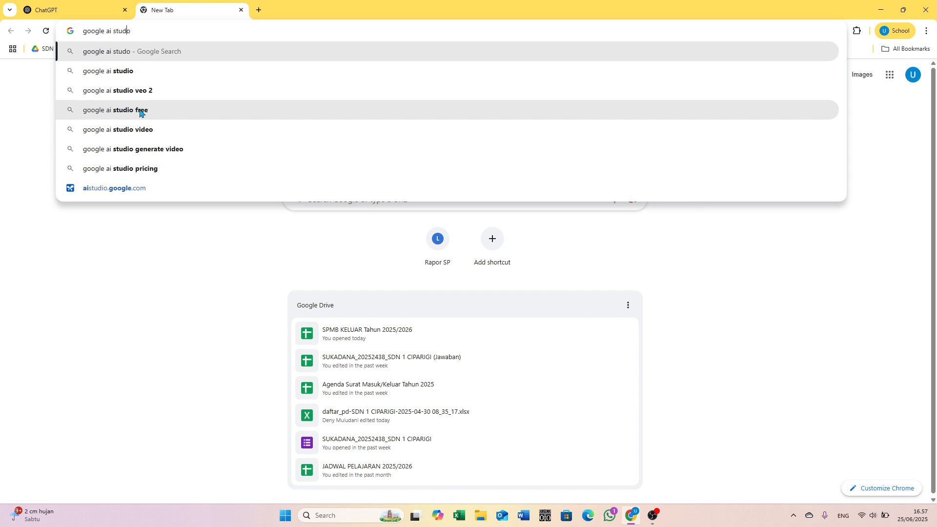
type("i")
key("Return")
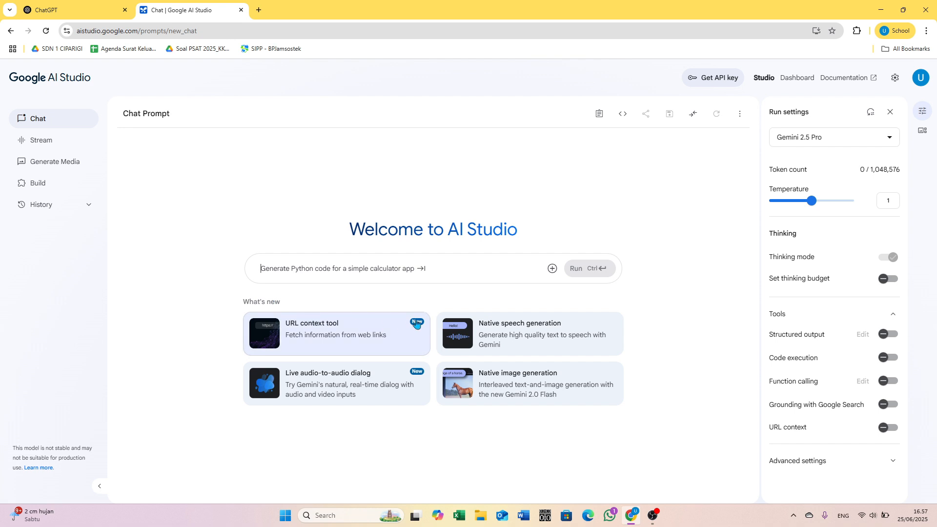
left_click(64, 167)
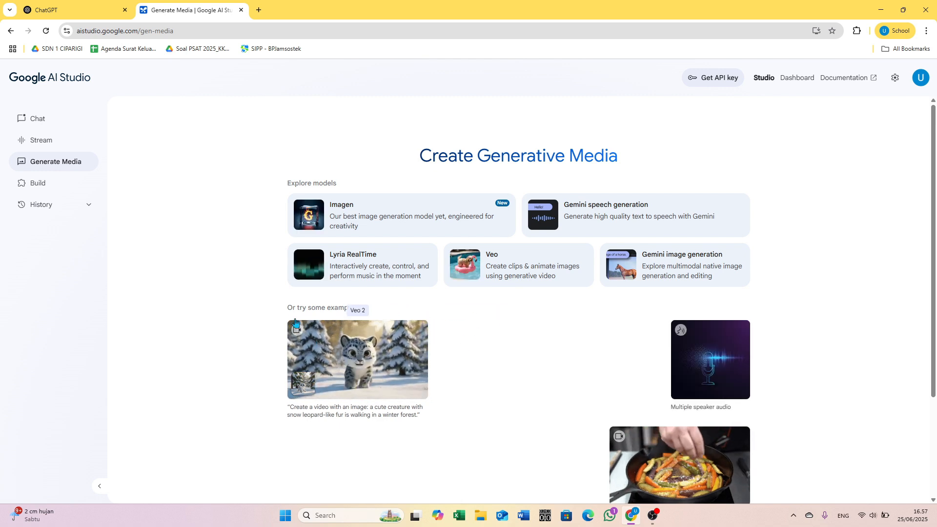
Step: Open the snow leopard video example, check which Veo models are offered, and return to the Generate Media overview
left_click(327, 353)
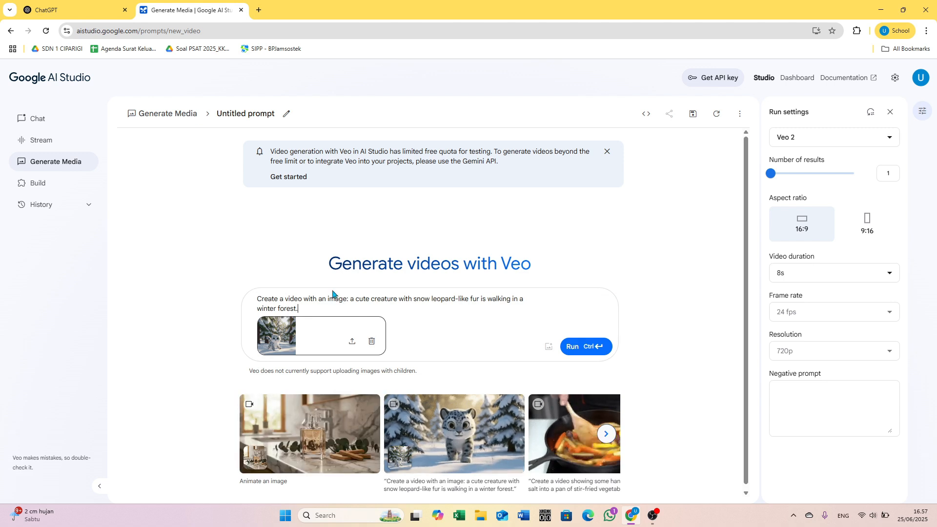
left_click(309, 306)
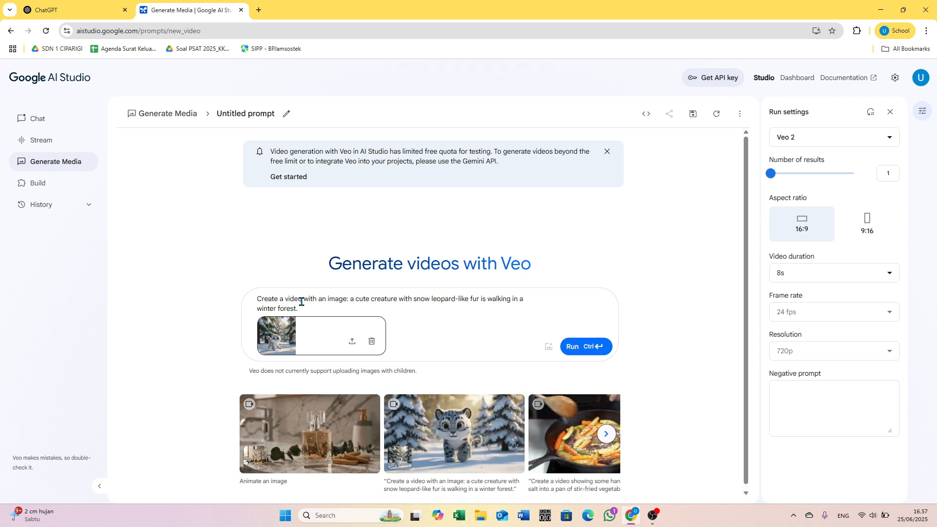
left_click(804, 143)
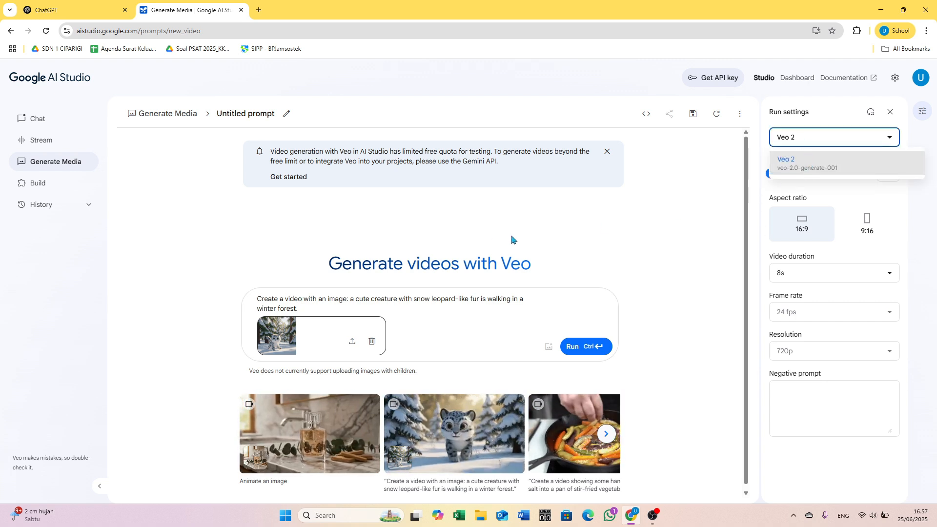
left_click(407, 237)
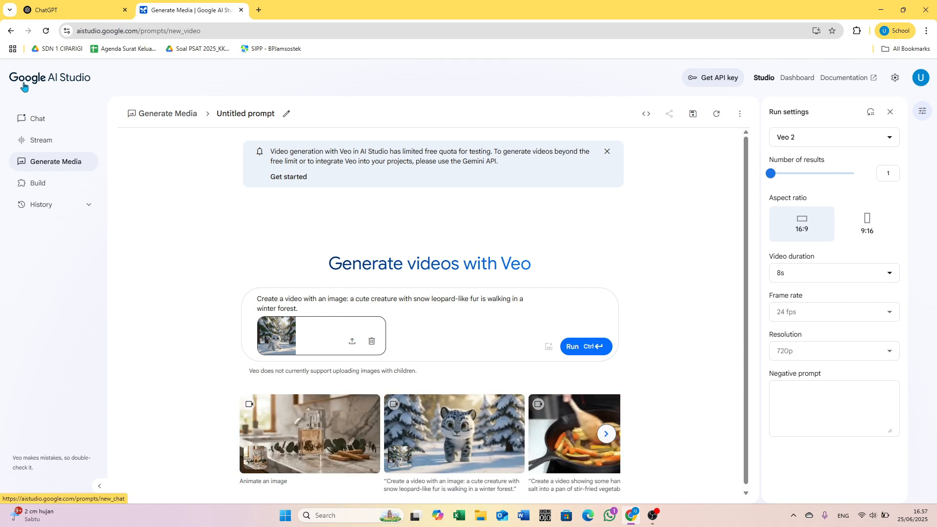
left_click(10, 31)
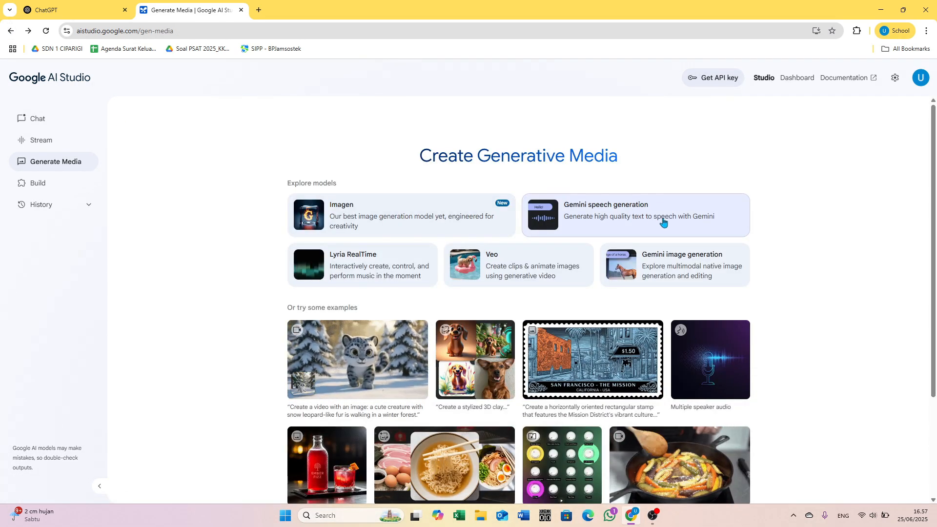
Step: Open Gemini speech generation and check the available TTS models, keeping Gemini 2.5 Pro Preview TTS
left_click(603, 218)
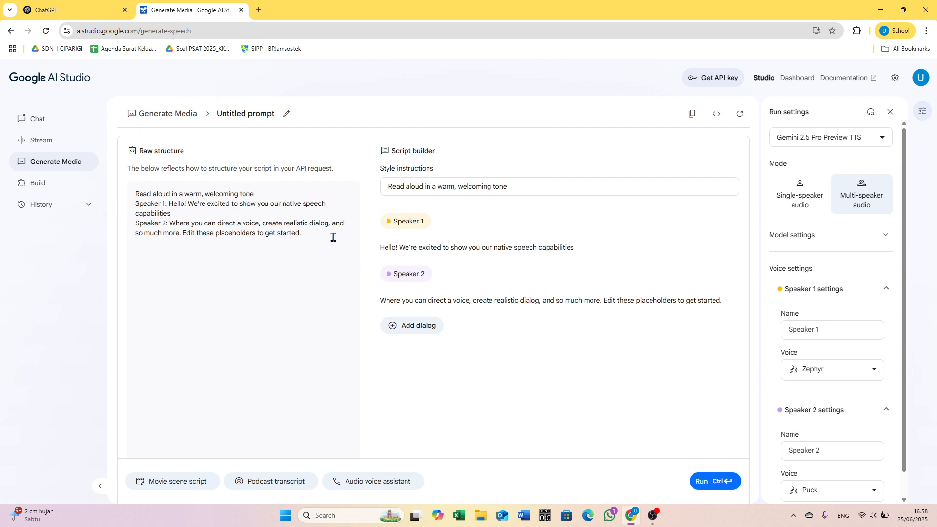
left_click(811, 141)
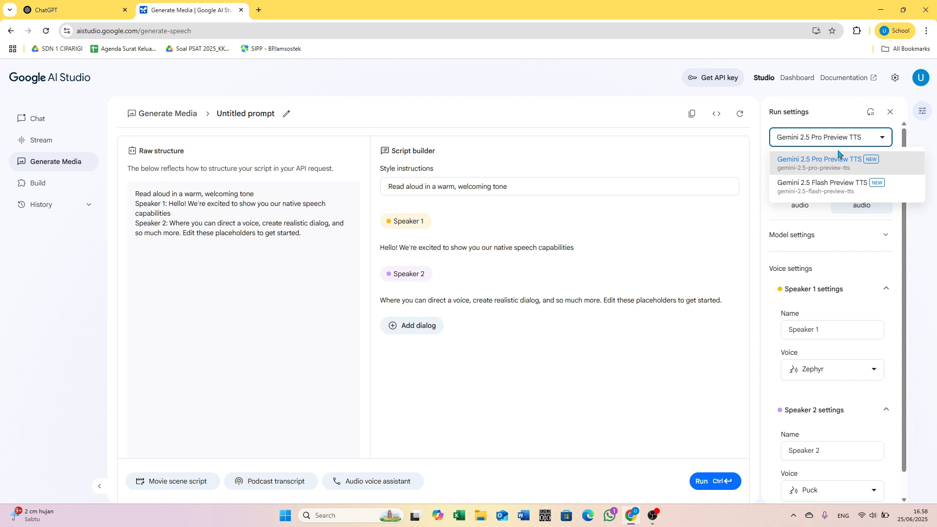
left_click(819, 121)
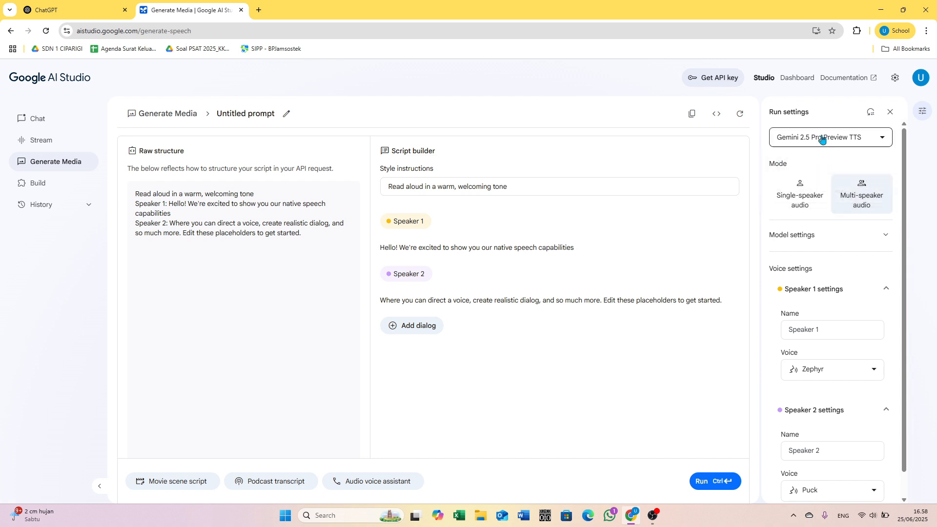
Step: Compare the two speech modes and set the mode to single-speaker audio
left_click(801, 191)
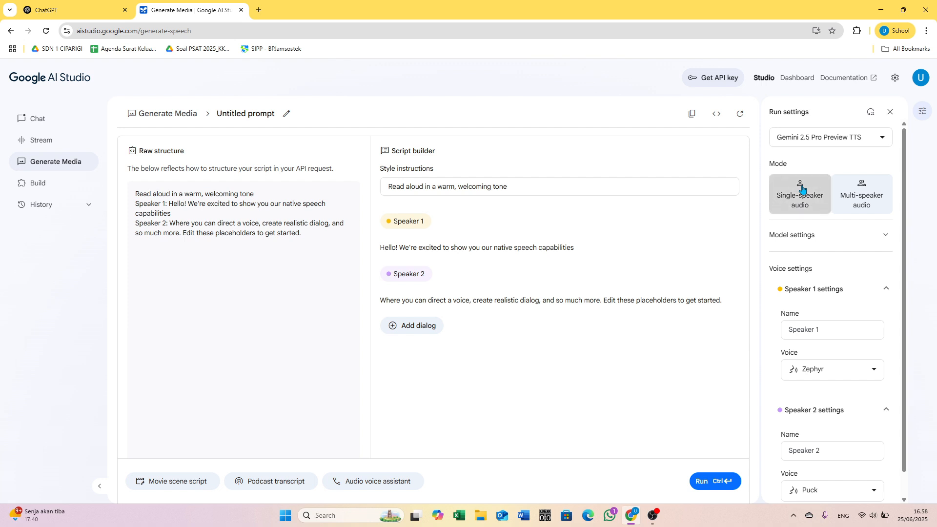
left_click(878, 199)
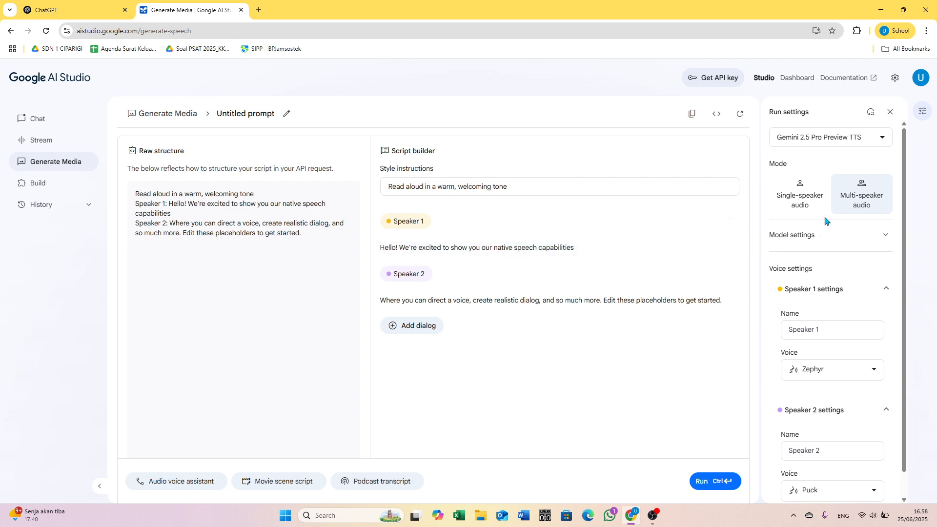
left_click(807, 203)
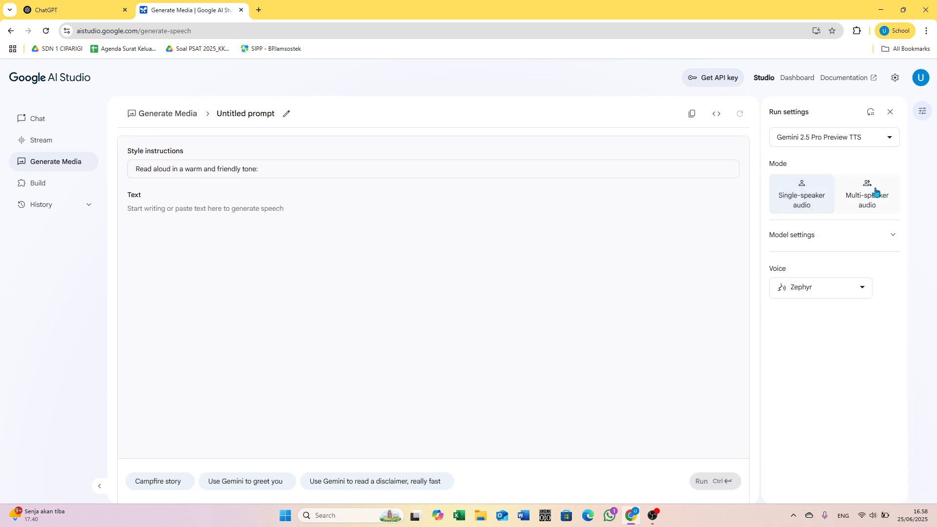
left_click(874, 193)
left_click(805, 198)
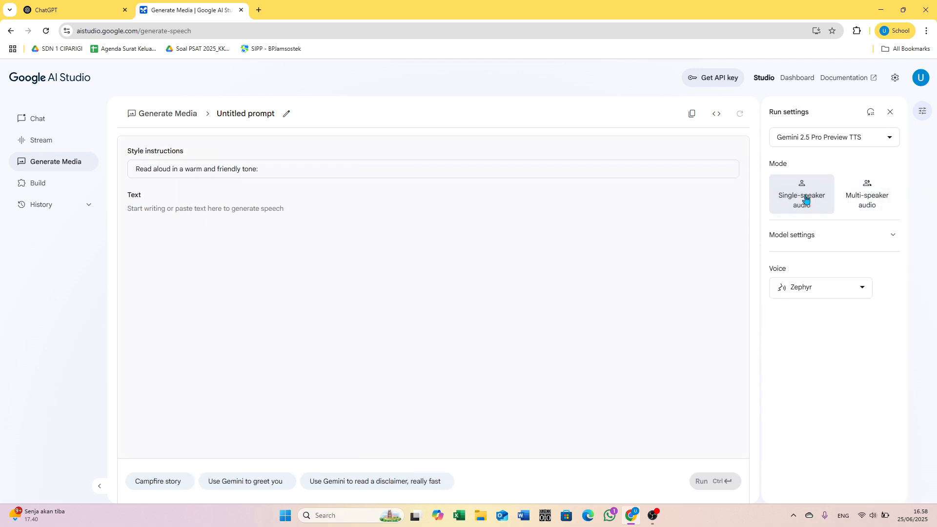
Step: Expand the model settings and lower the temperature to 0.35
left_click(847, 239)
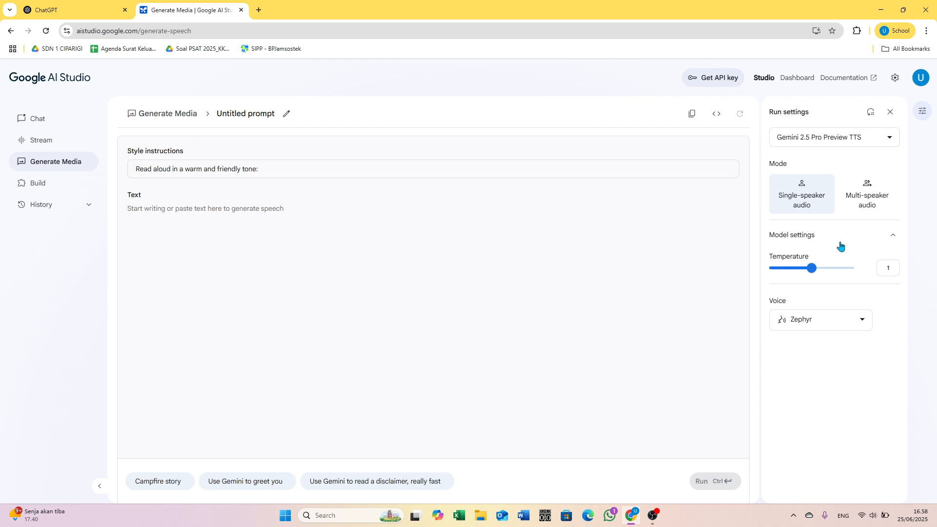
left_click(820, 272)
left_click_drag(821, 274, 784, 273)
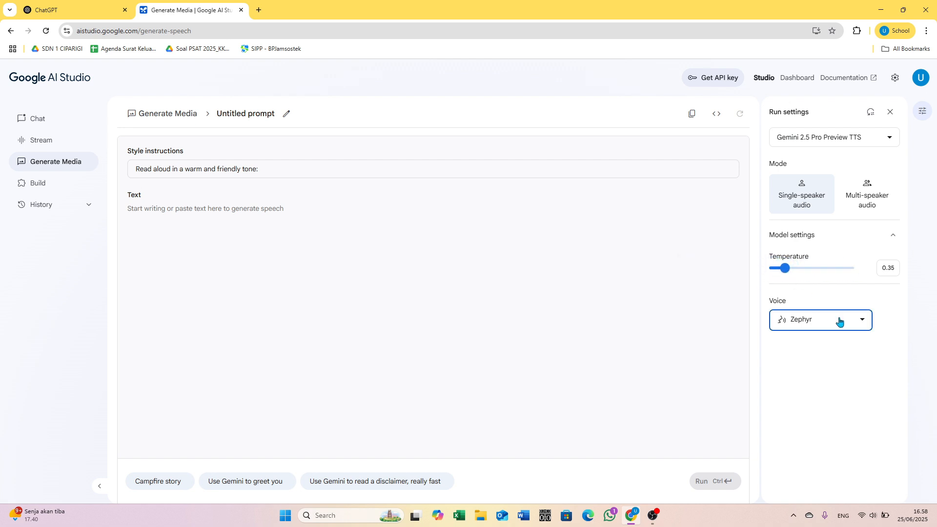
Step: Listen to the Zephyr and Puck voice samples and keep the browser window maximized
left_click(836, 320)
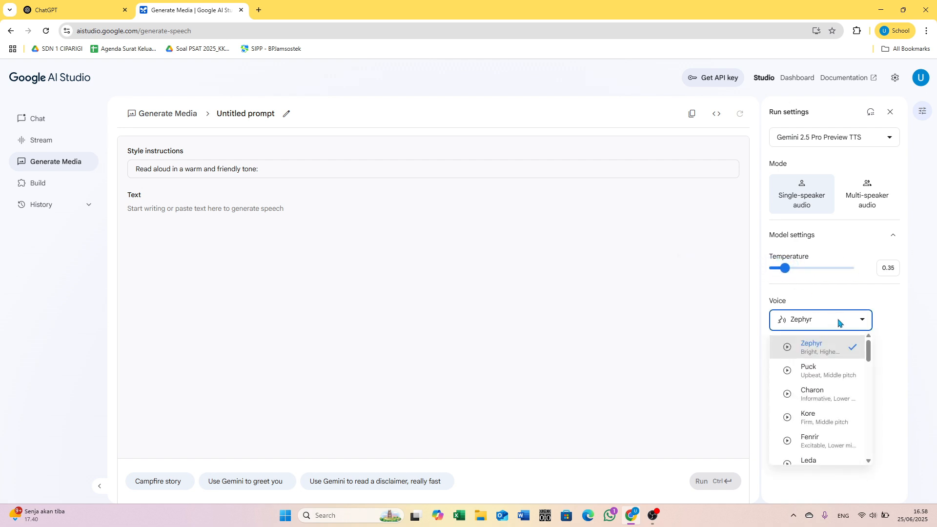
left_click(787, 347)
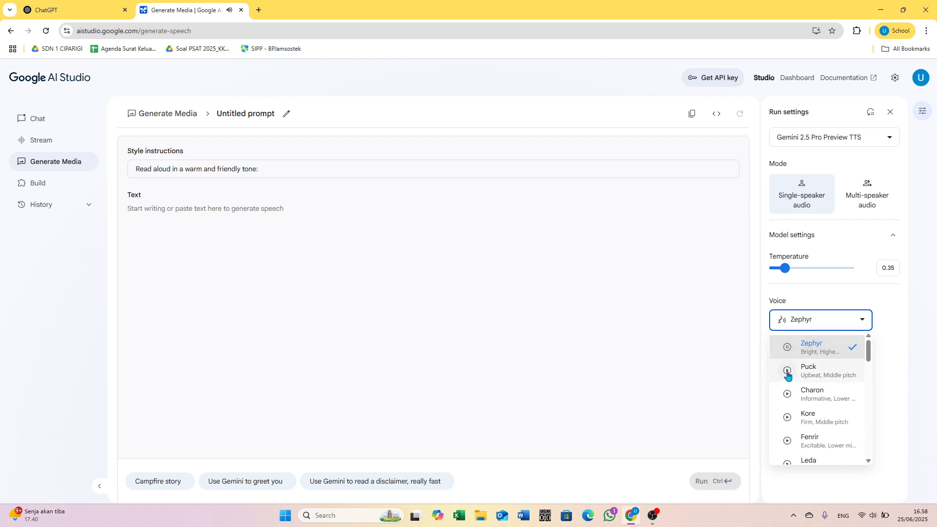
left_click(787, 371)
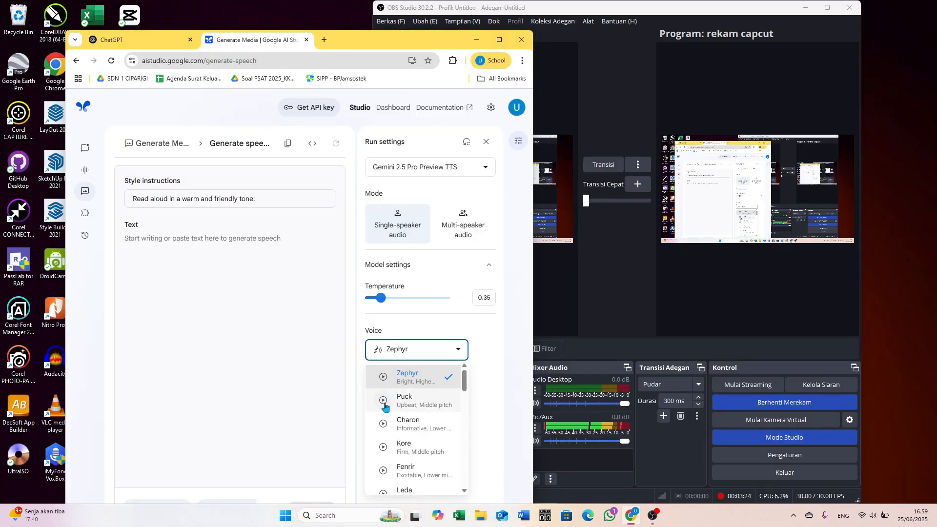
left_click(383, 401)
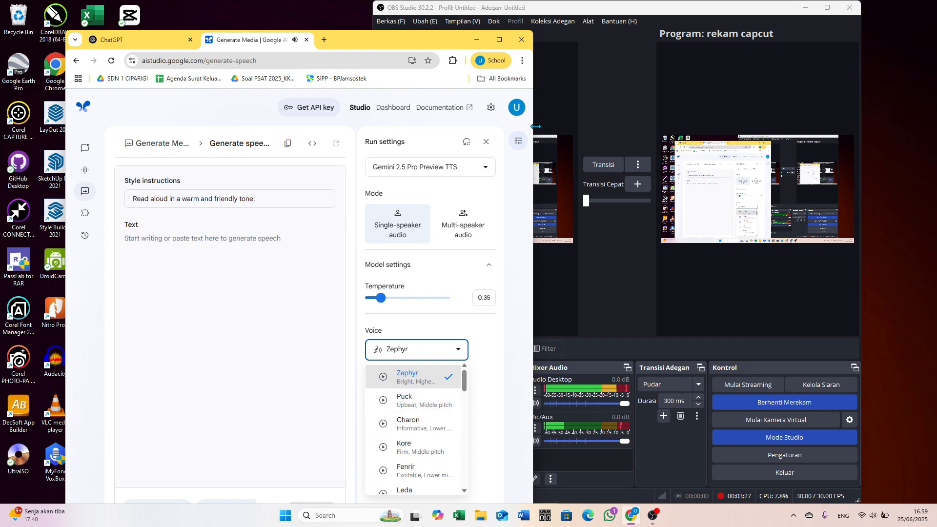
left_click(498, 41)
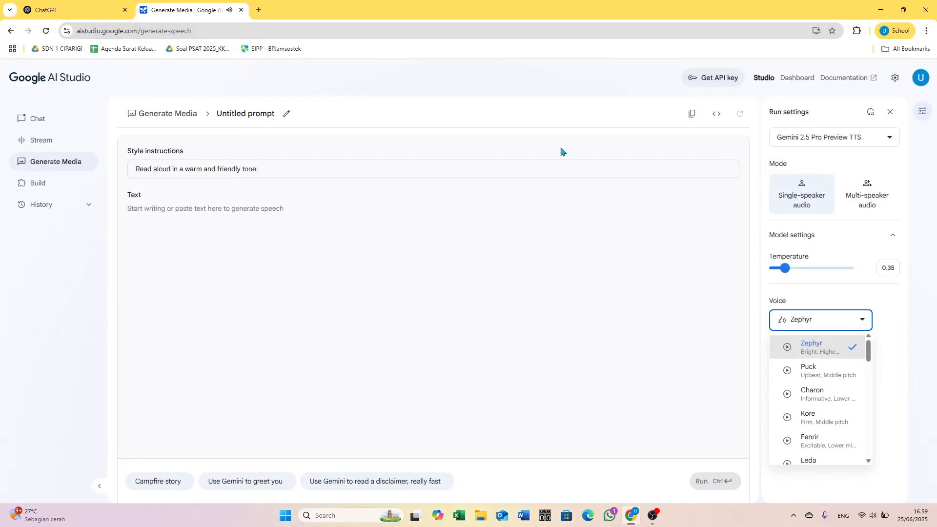
Step: Listen to the Charon and Fenrir voice samples with the system volume raised, leaving the selected voice as Zephyr
left_click(786, 395)
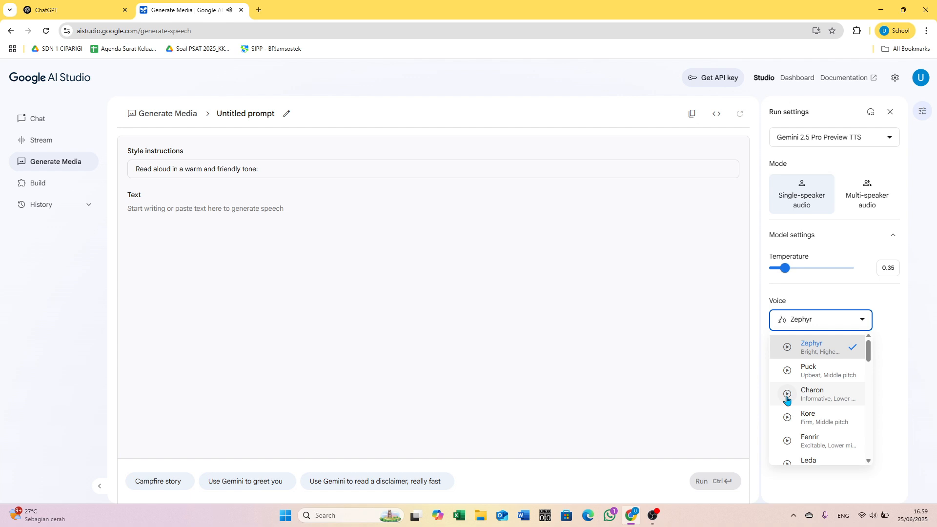
key("XF86AudioRaiseVolume")
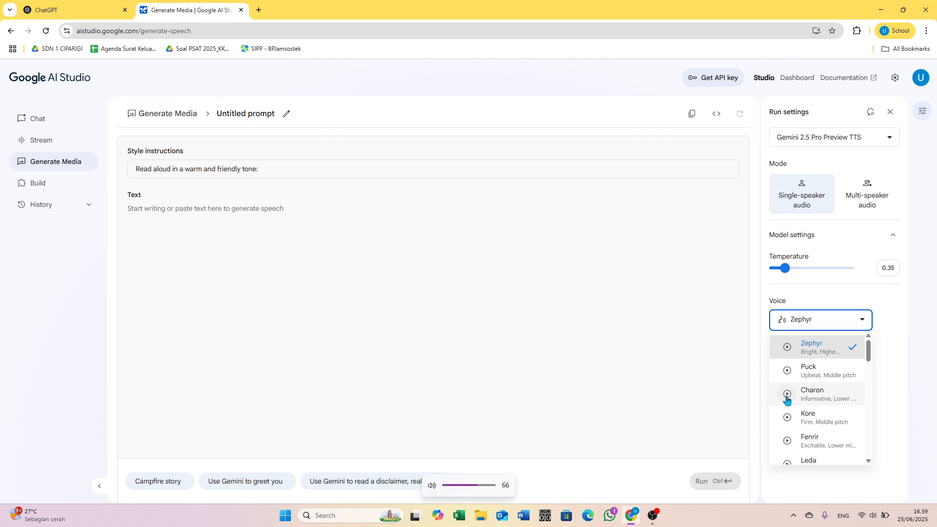
key("XF86AudioRaiseVolume")
left_click(787, 442)
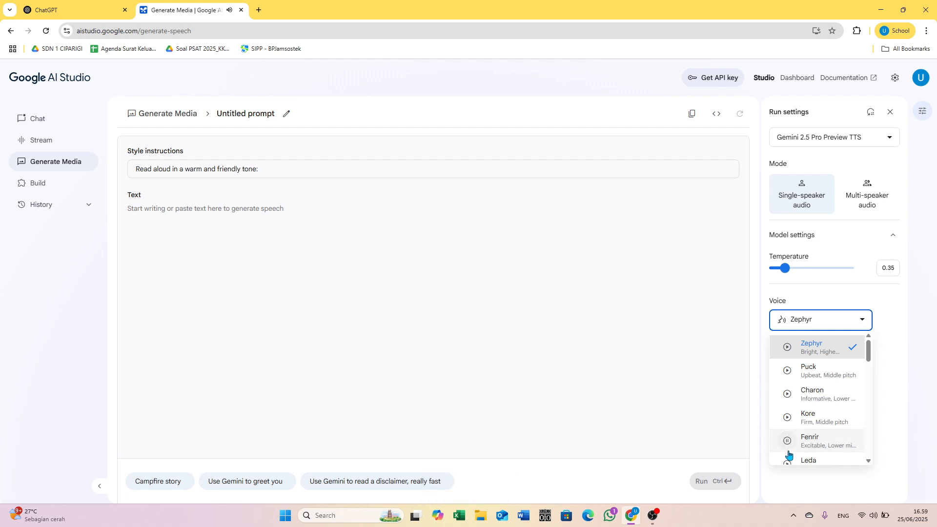
key("XF86AudioRaiseVolume")
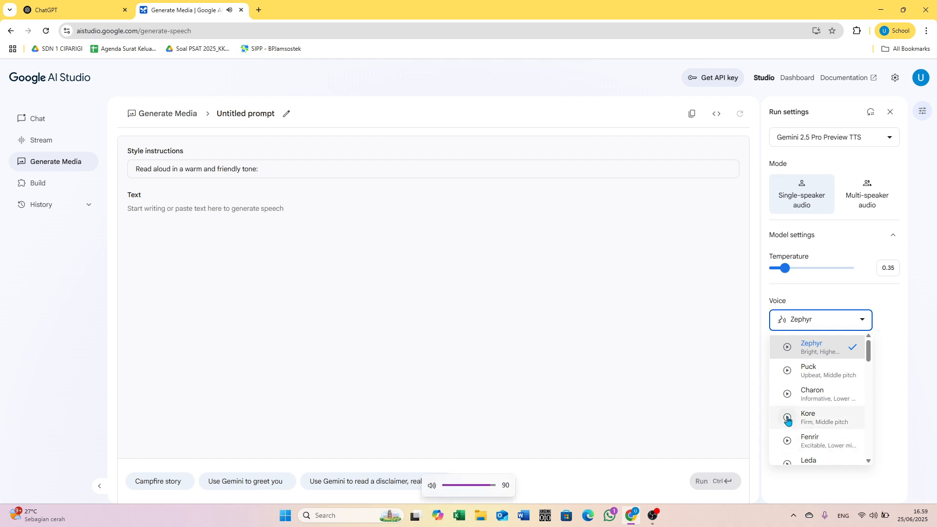
left_click(788, 395)
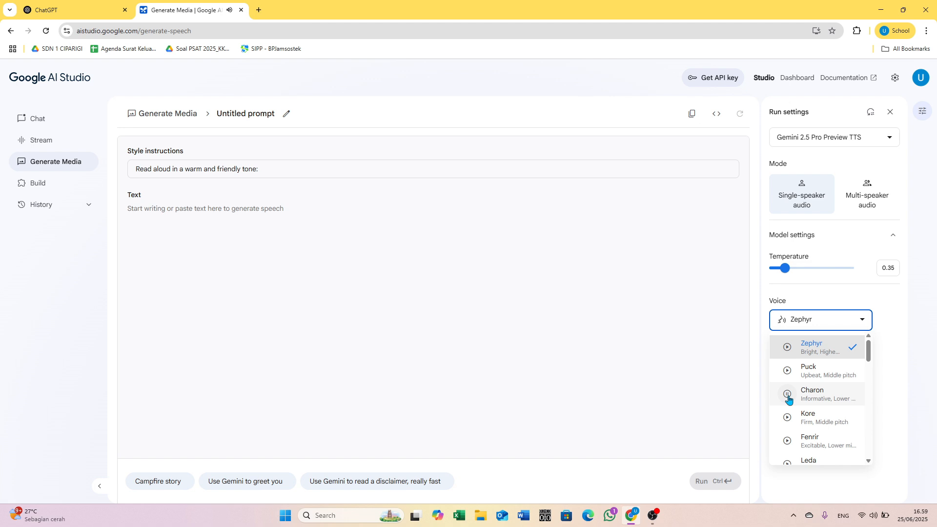
left_click(547, 337)
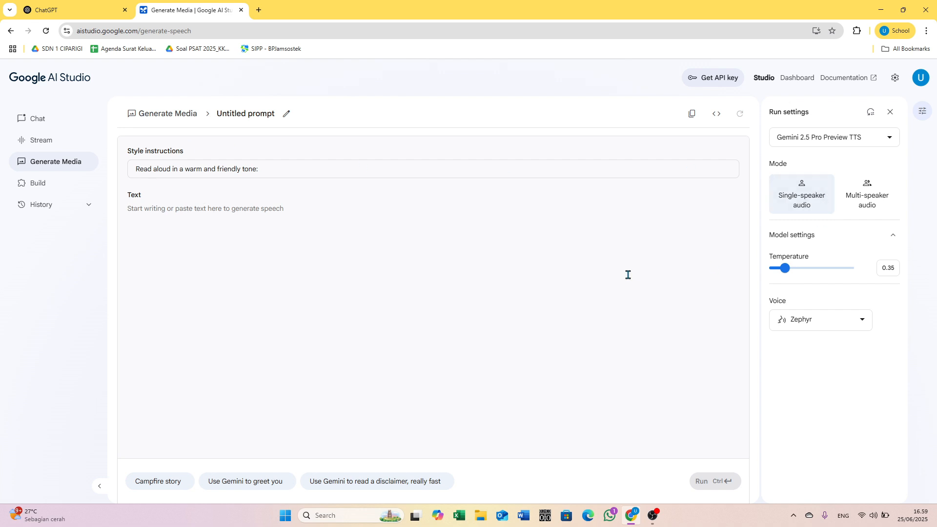
Step: Replace the style instructions with "Pembaca berita tv nasional indonesia"
left_click(553, 211)
left_click_drag(129, 151, 205, 155)
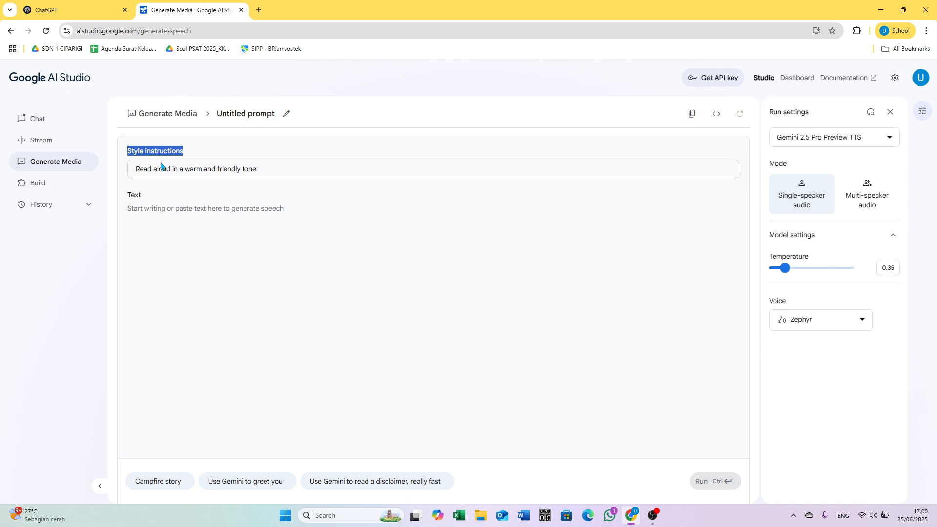
left_click(139, 169)
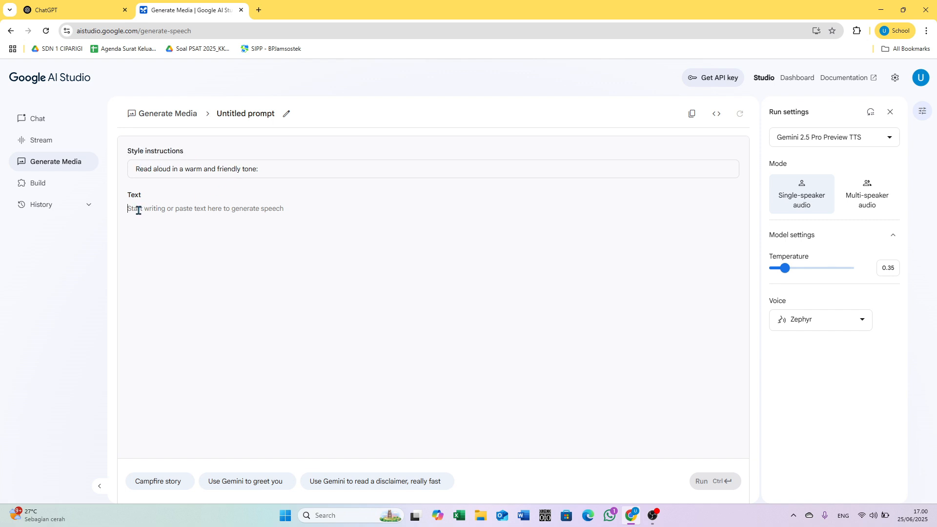
left_click_drag(282, 168, 112, 174)
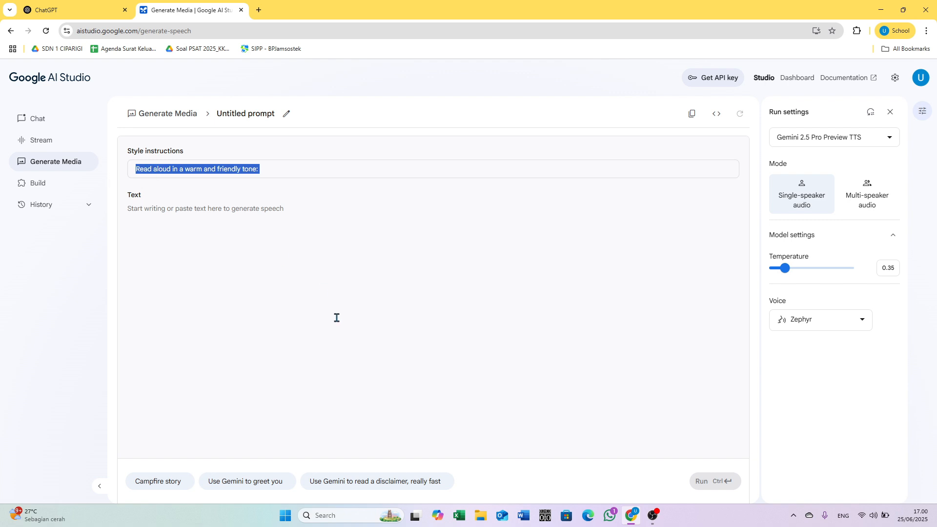
type("Pembaca")
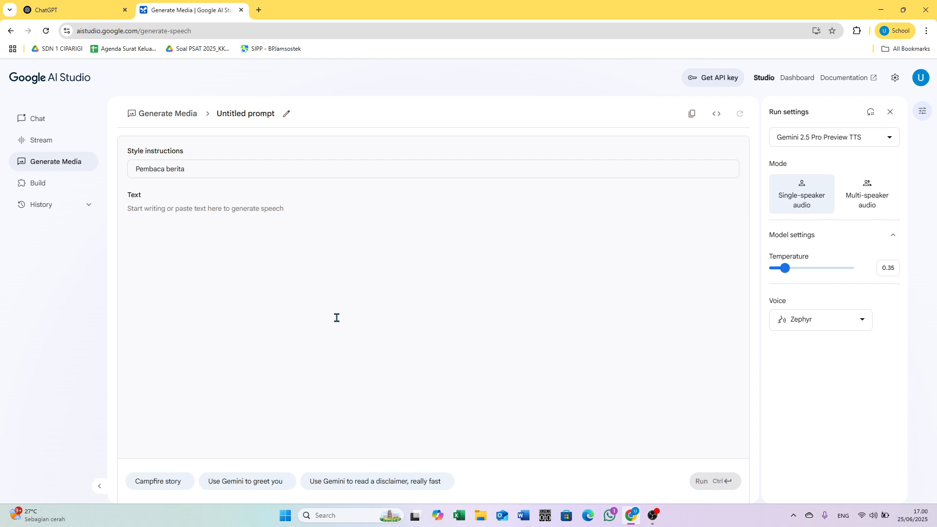
type("berita tv nasional indonesia")
Step: Enter "Selamat pagi, berjumpa kembali dalam breaking news." as the text for speech generation
left_click(232, 281)
type("Selam")
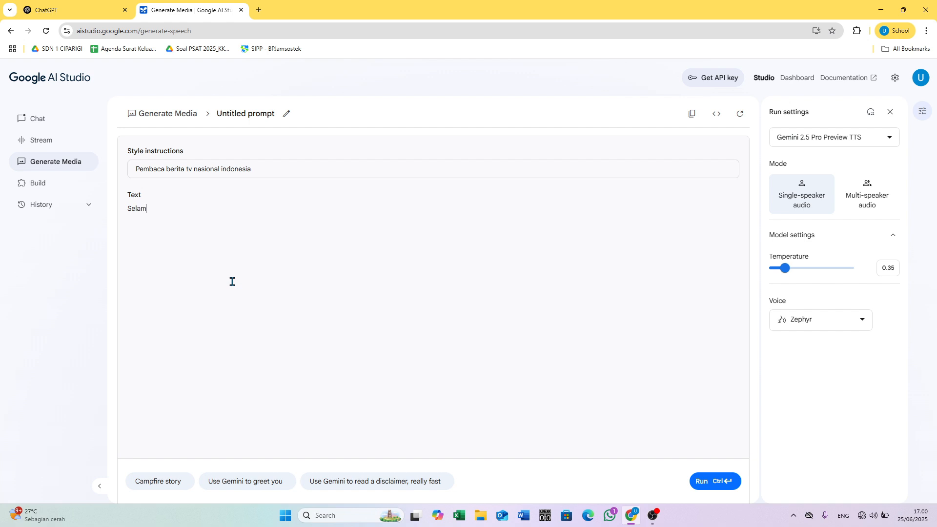
type("at pagi, berjumpa kembali dalam bre")
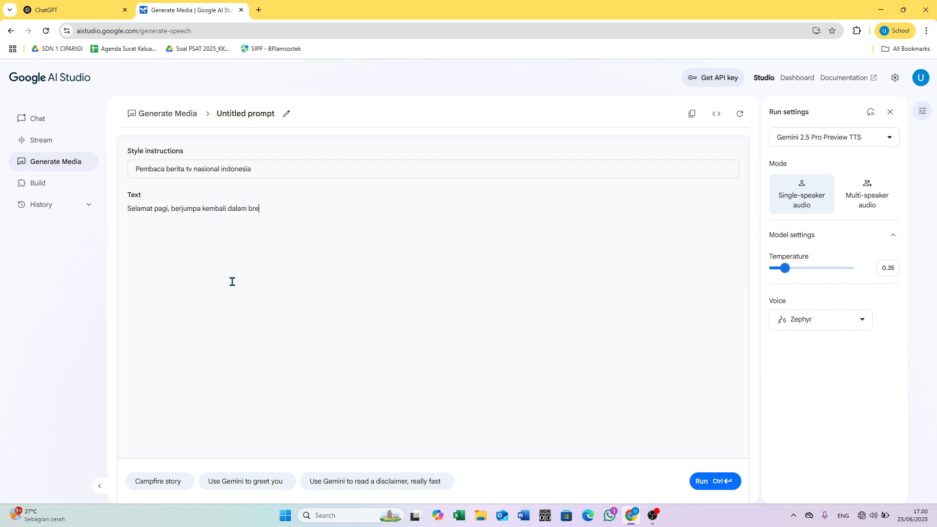
type("aking news.")
Step: Append "Ketegangan masih terjadi antara iran dan israel, keduanya masih melakukan penyerangan dengan roket dan senjata canggih laiinya." to the speech text
left_click(862, 518)
left_click(301, 197)
type("Ketegangan masih terjadi antara iran dan israel, keduanya masih melakukan penyerangan dengan roket dan senjata canggih lainya.")
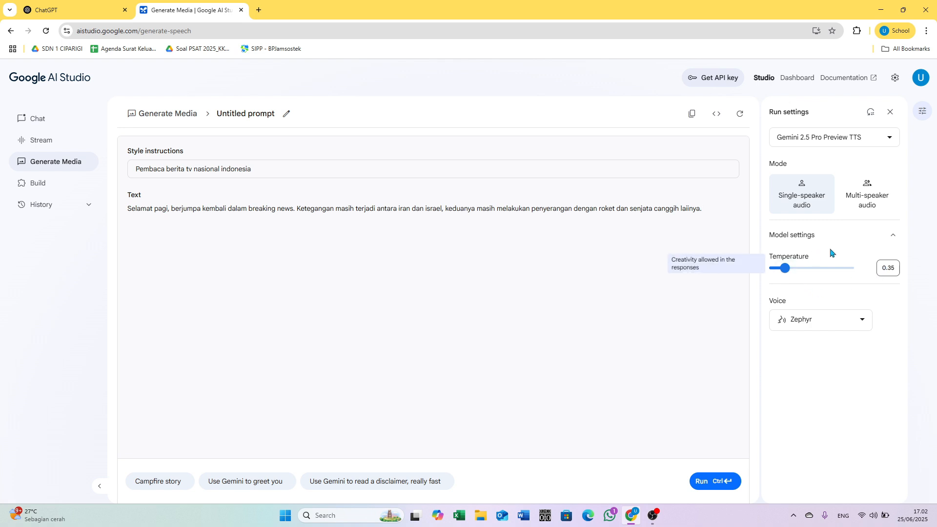
Step: Raise the temperature to 1.5 and generate the newsreader speech with the Zephyr voice
left_click(889, 240)
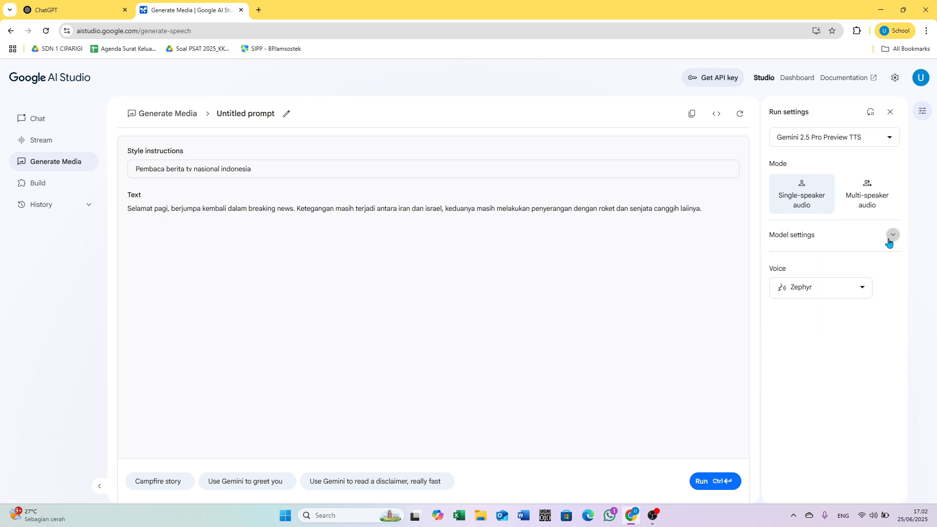
left_click(889, 240)
left_click_drag(784, 268, 833, 268)
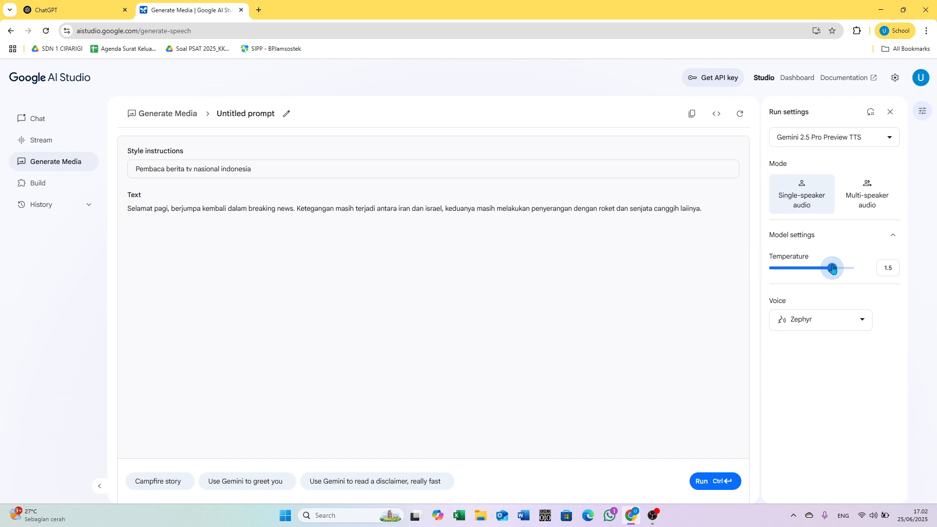
left_click(706, 482)
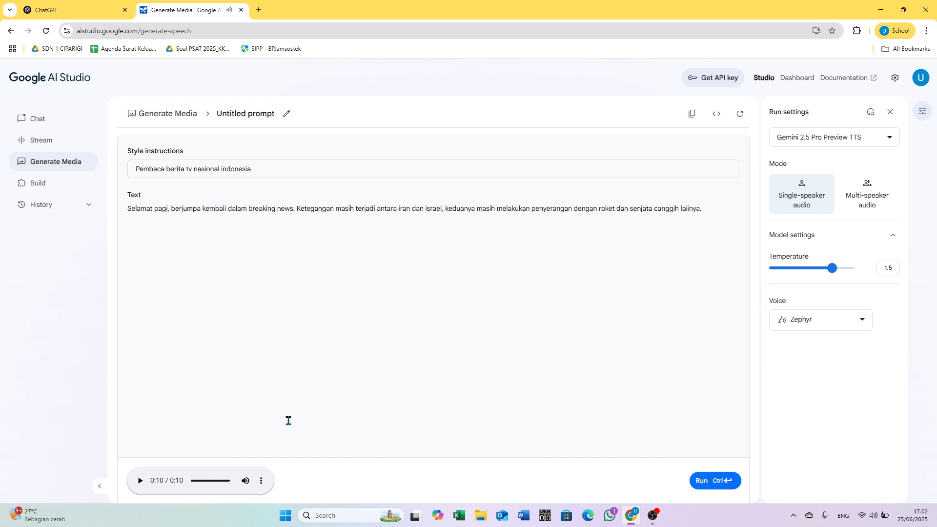
Step: Download the generated Zephyr newsreader audio
left_click(261, 480)
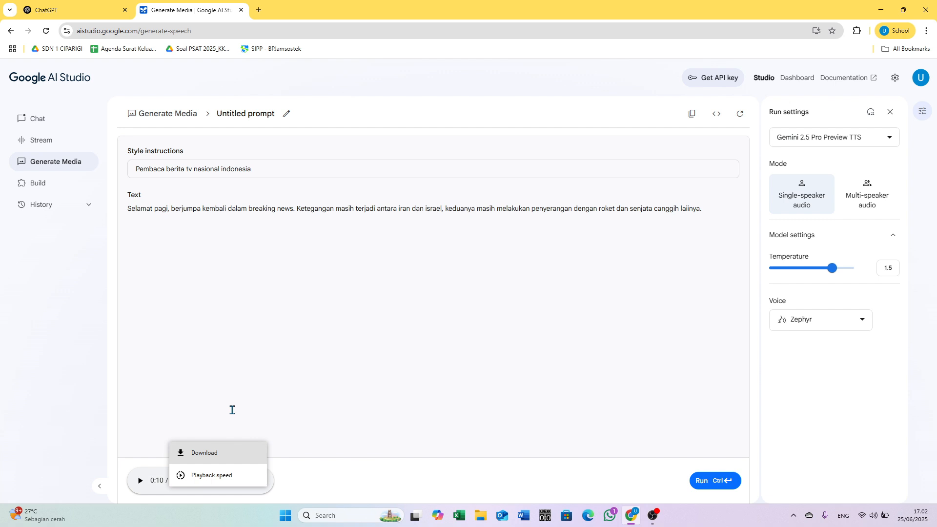
left_click(223, 461)
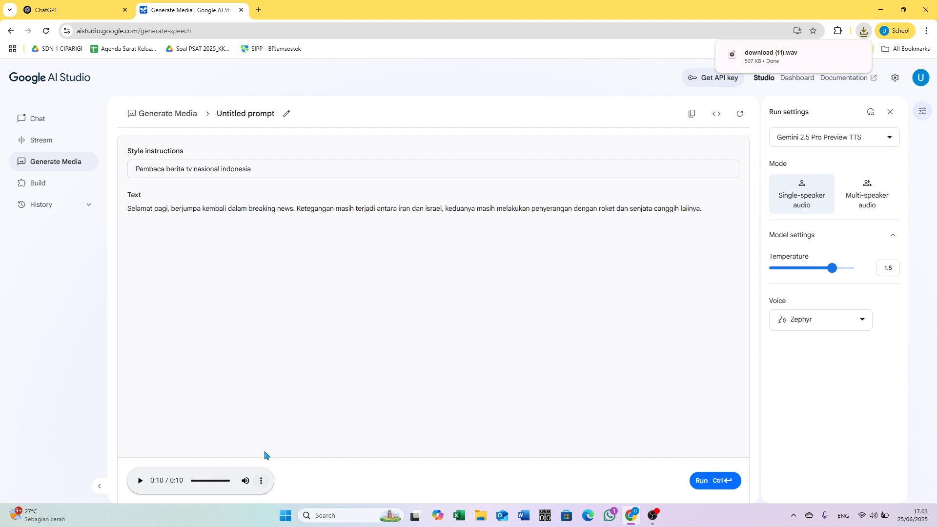
left_click(263, 481)
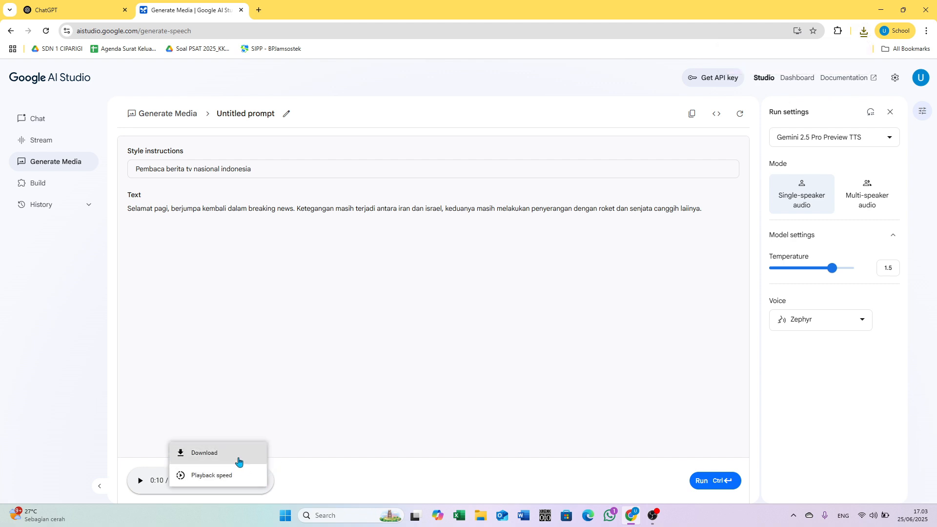
Step: Change the speaker's voice from Zephyr to Puck
left_click(866, 321)
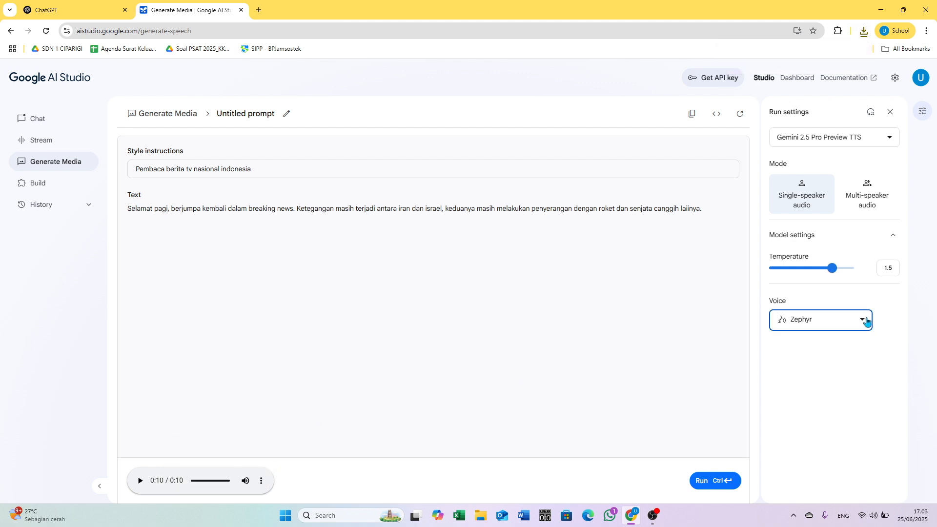
left_click(868, 322)
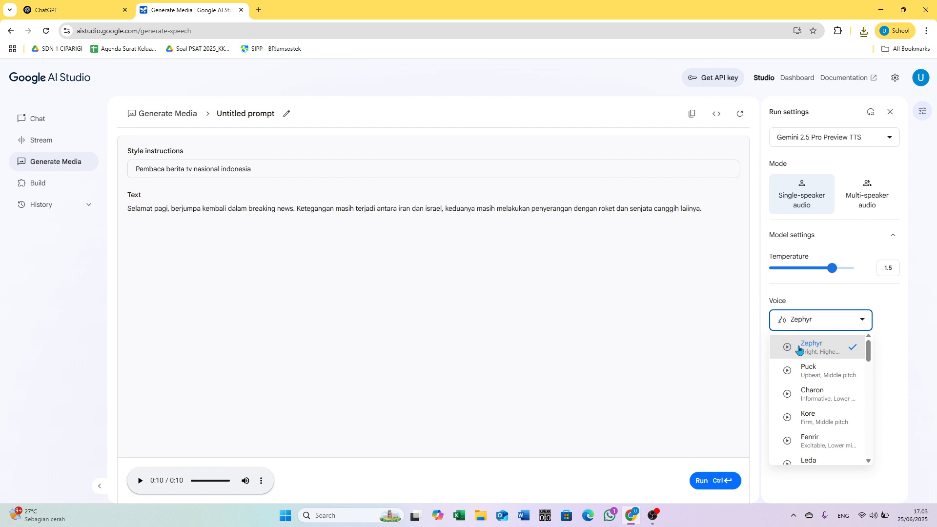
left_click(825, 377)
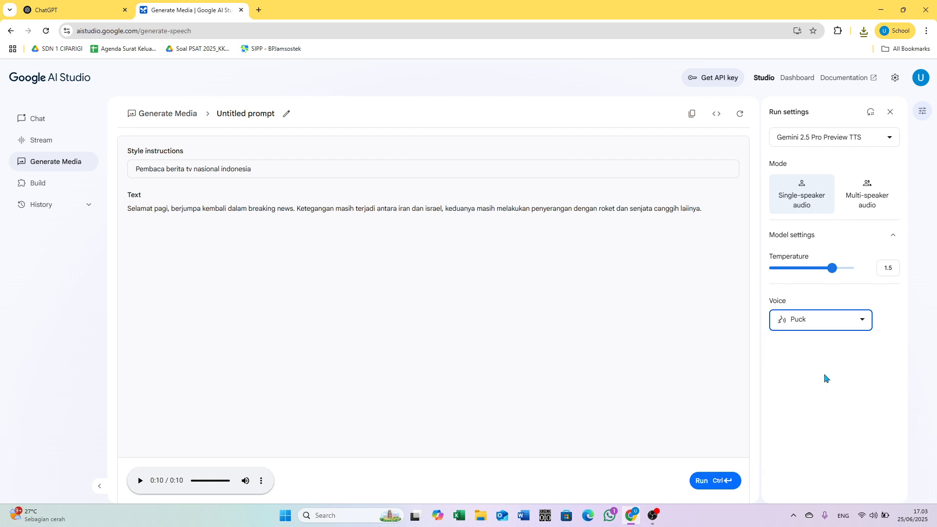
Step: Generate the newsreader speech with the Puck voice and download the resulting audio
left_click(700, 486)
left_click(705, 486)
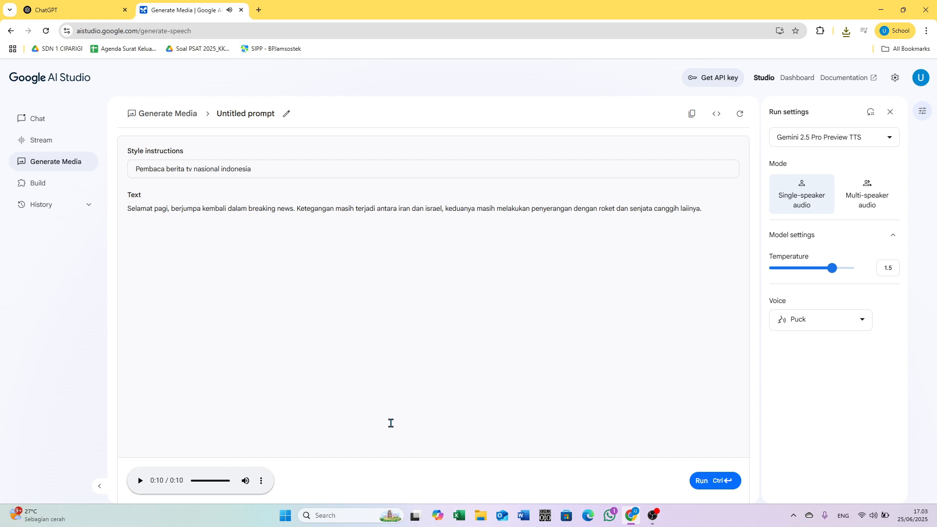
left_click(261, 481)
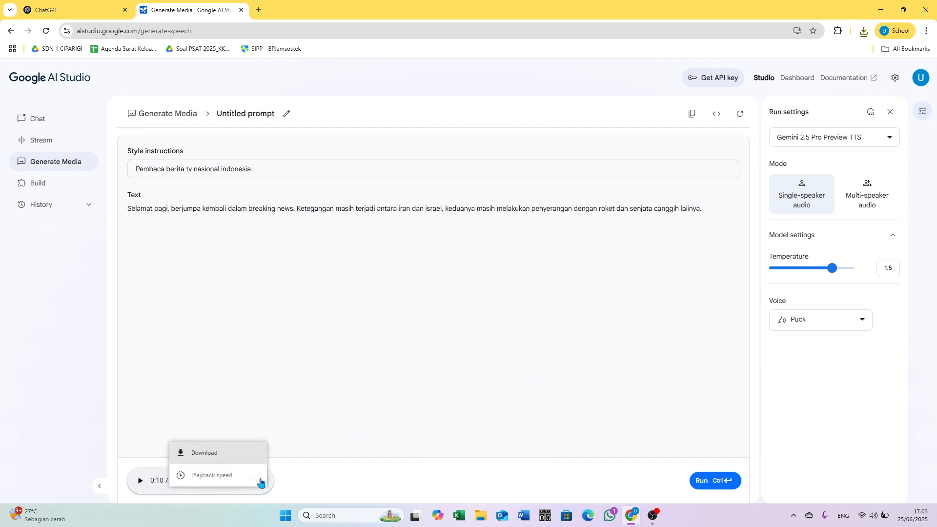
left_click(241, 459)
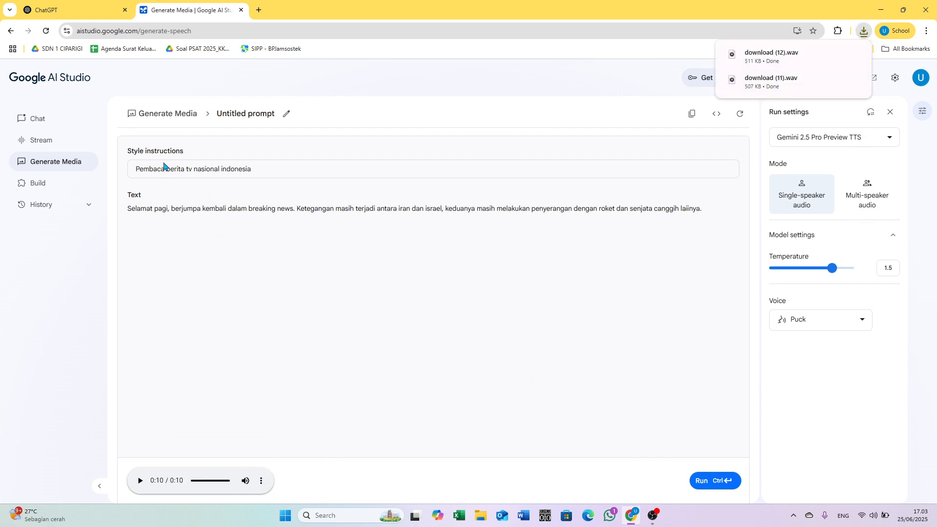
Step: Replace the style instructions with "seorang ibu yang sedang membacakan dongeng"
left_click(278, 172)
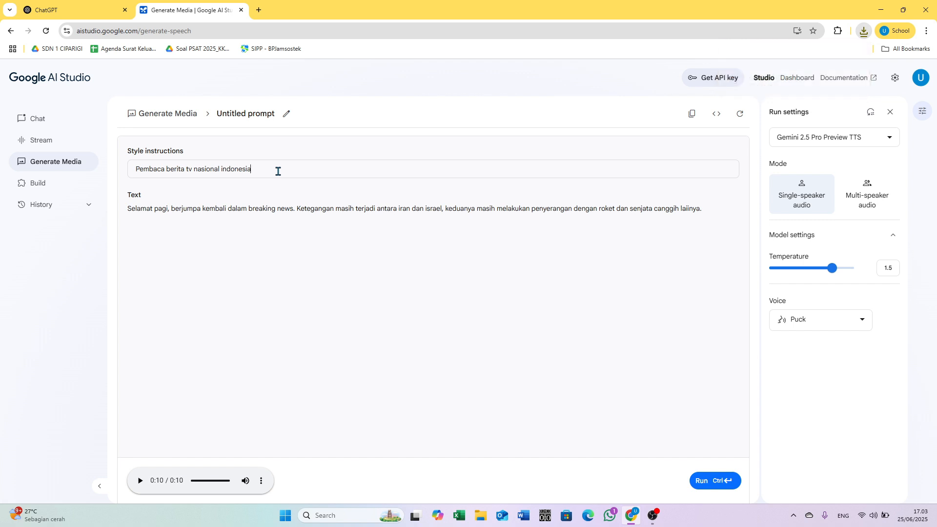
left_click_drag(278, 169, 123, 171)
type("ibu")
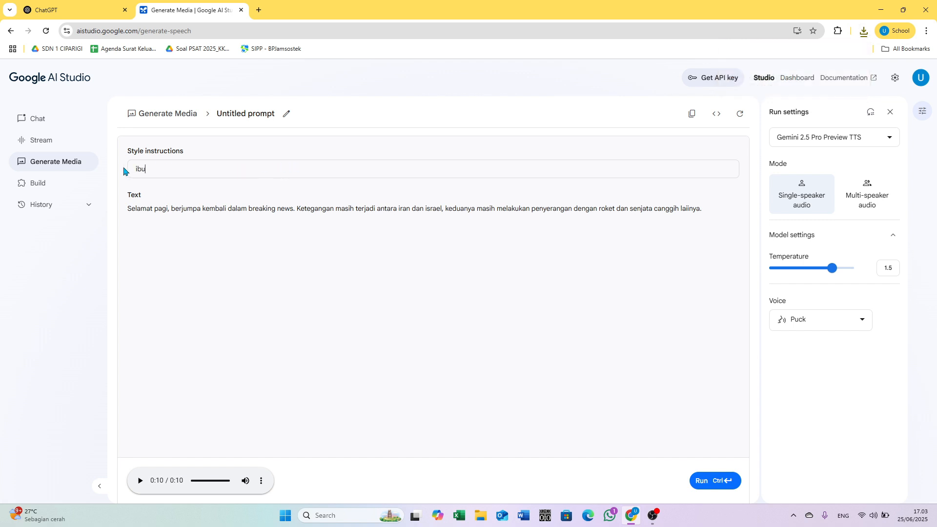
key("BackSpace")
type("seorang ibu yang sedang mebaca")
key("BackSpace")
key("BackSpace")
type("mbacakan dongeng")
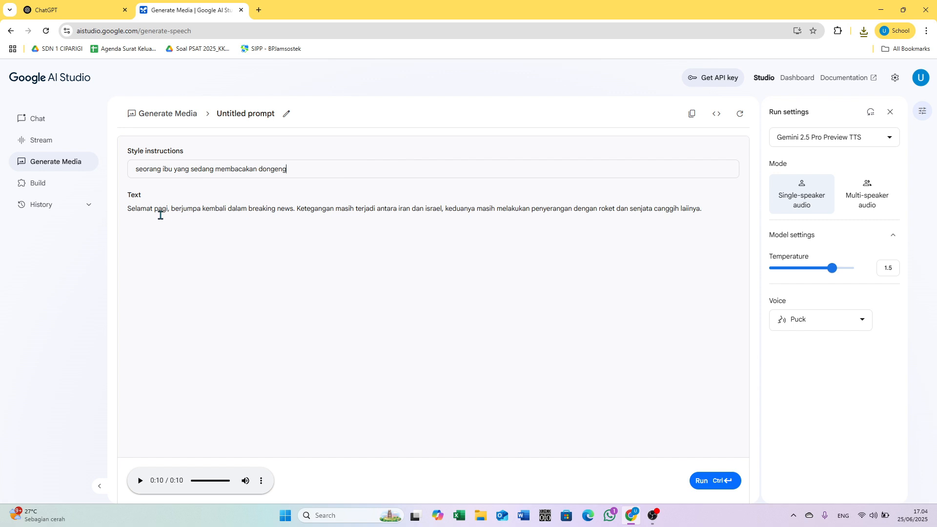
Step: Set the voice to Zephyr and generate the news text in the storytelling mother style
left_click_drag(141, 209, 254, 209)
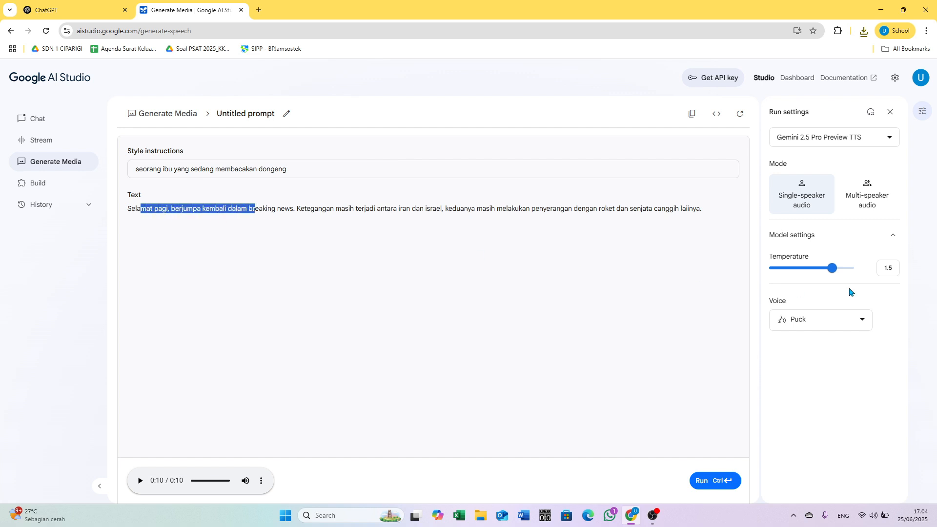
left_click(857, 320)
left_click(817, 348)
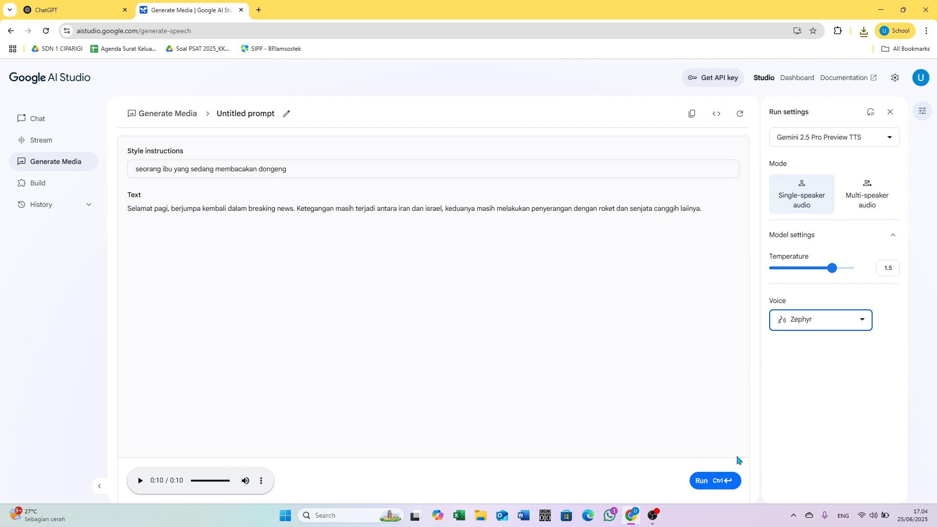
left_click(705, 482)
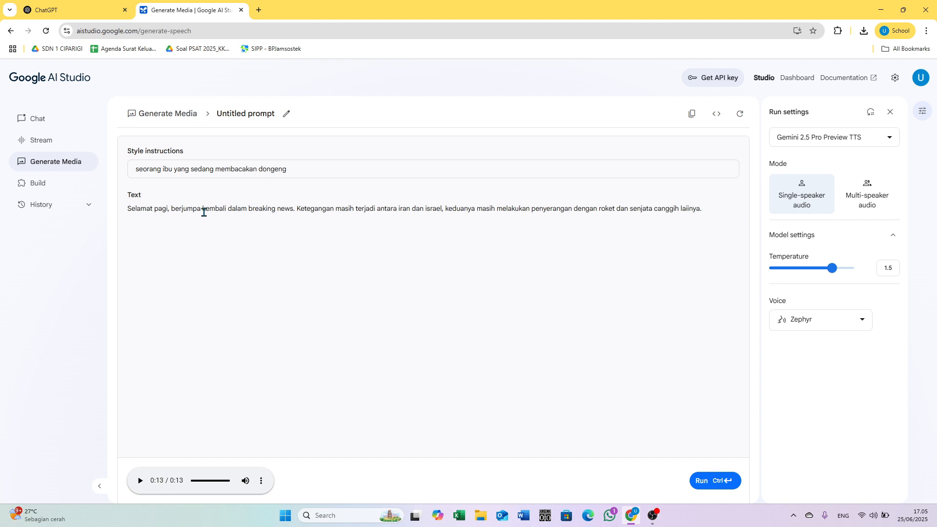
Step: Replace the style instructions with "penuh kesedihan dan menangis"
left_click_drag(295, 171, 108, 181)
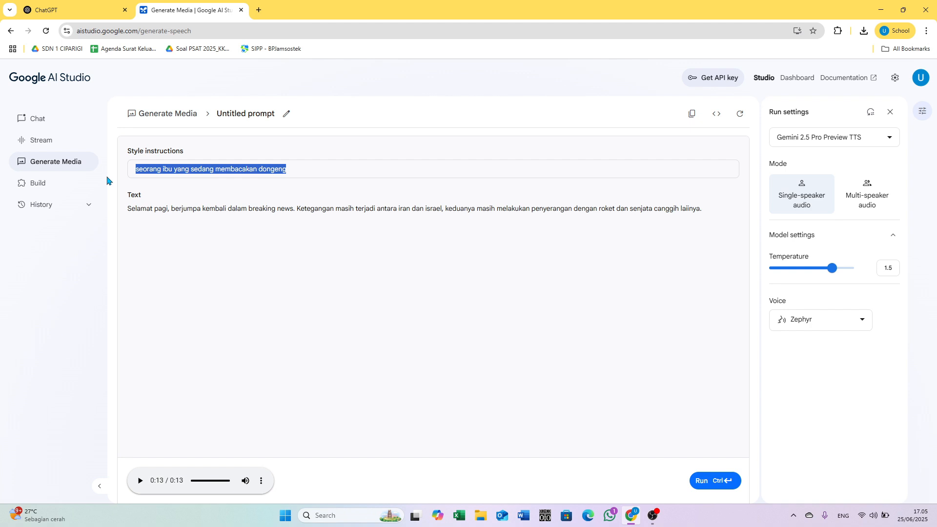
type("pe")
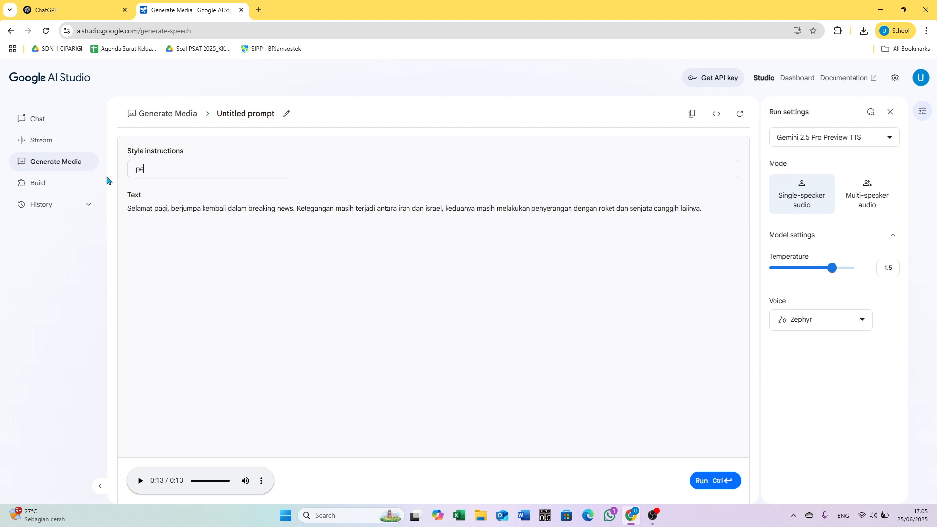
type("nuh kesedihan dan menangis")
Step: Clear the whole news script from the speech text so that it is empty
left_click_drag(707, 207, 106, 215)
type("seorang war")
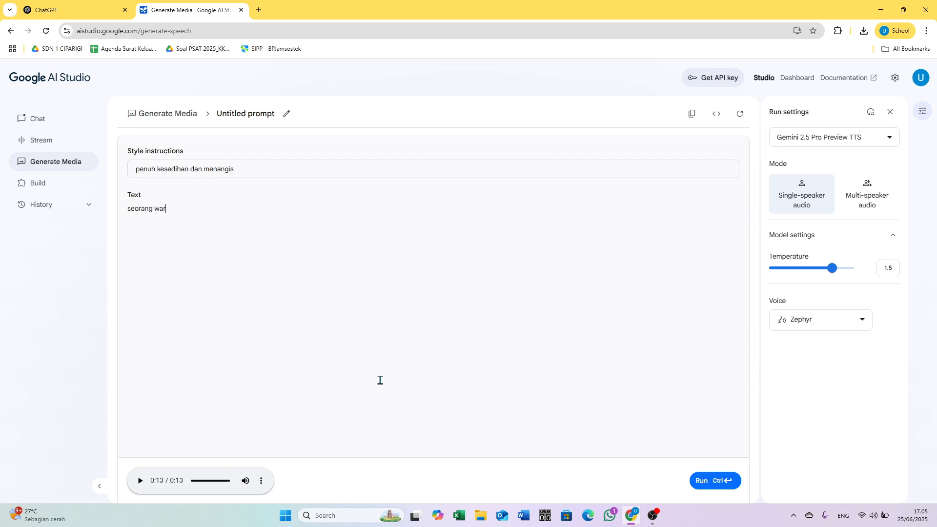
type("ga pa")
key("BackSpace")
key("BackSpace")
key("BackSpace")
key("BackSpace")
key("BackSpace")
key("BackSpace")
key("BackSpace")
key("BackSpace")
key("BackSpace")
key("BackSpace")
key("BackSpace")
key("BackSpace")
key("BackSpace")
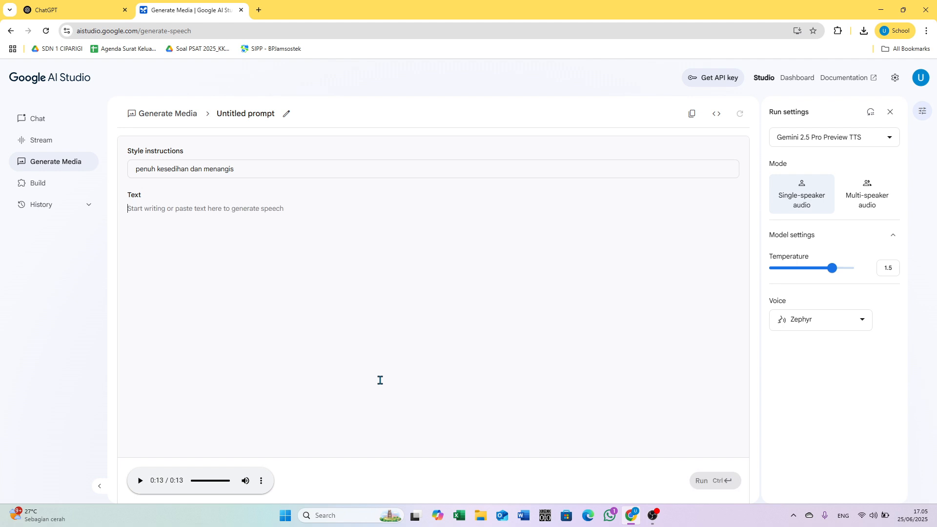
Step: Enter "Tolonglah duania, kami setiap saat di bombardir, tidak bisa tidur tidak bisa bekerja" as the speech text
type("To")
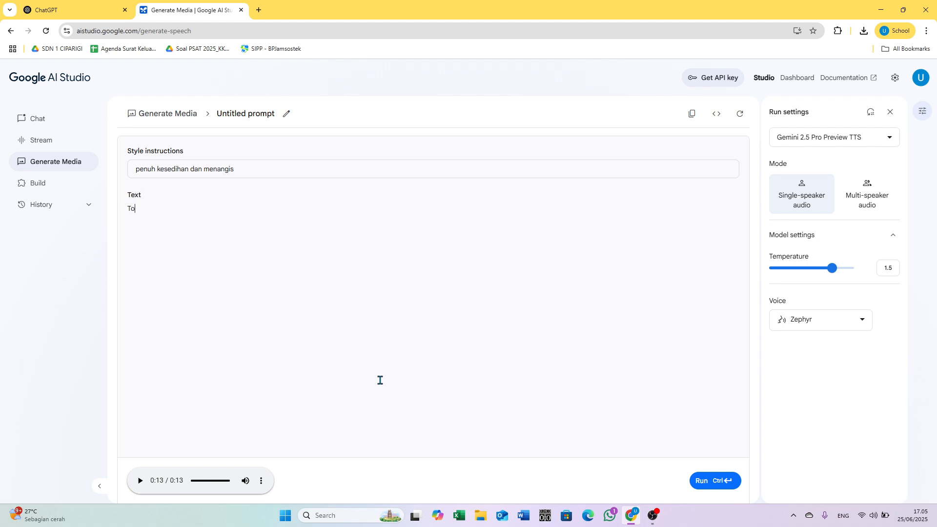
type("lo")
type("n")
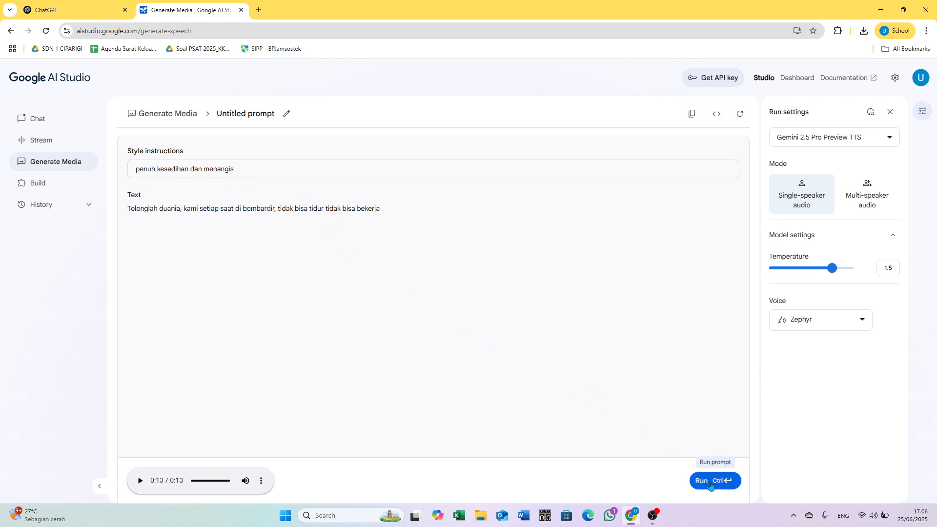
Step: Generate the sad, crying speech with the Zephyr voice and download the audio
left_click(710, 485)
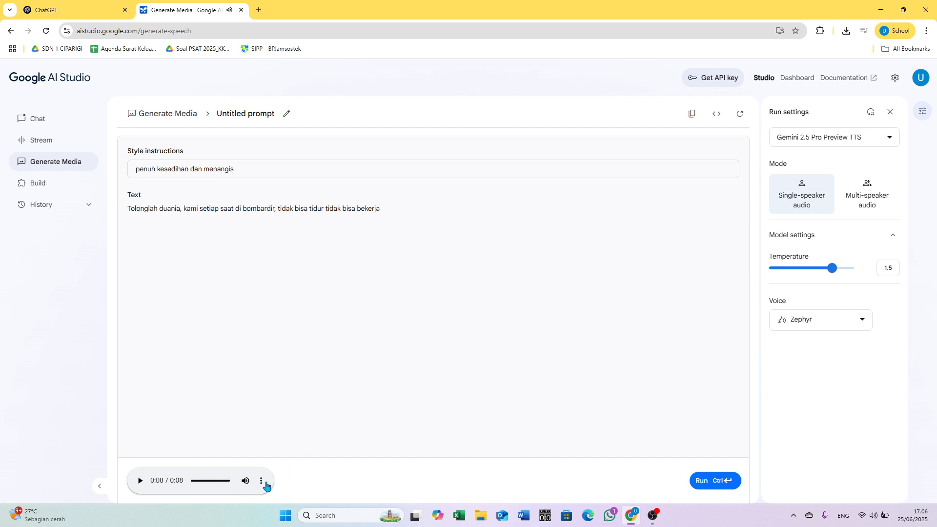
left_click(262, 481)
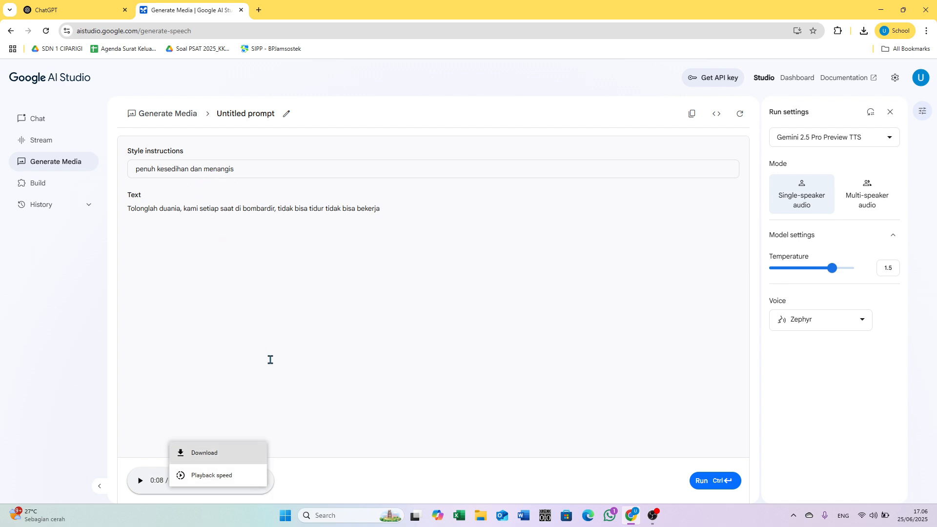
left_click(222, 455)
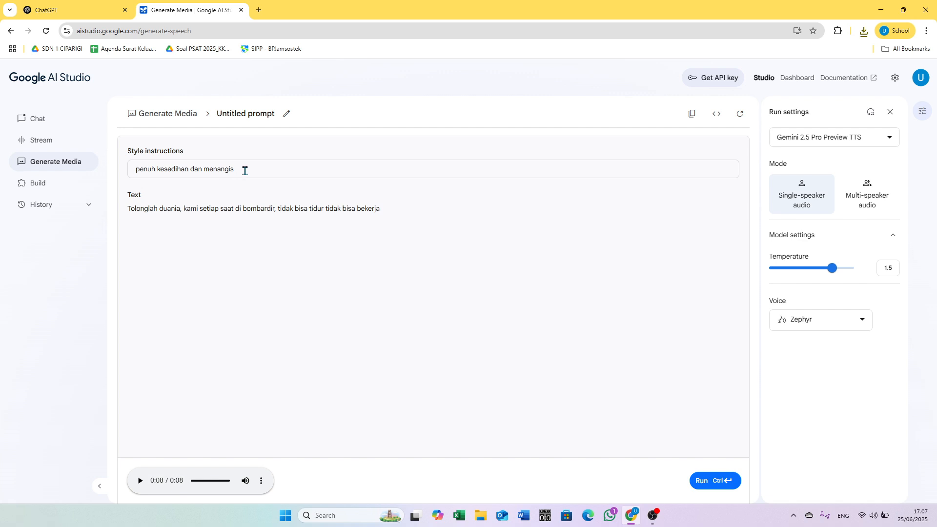
Step: Replace the style instructions with "orang sunda, bercanada"
left_click_drag(251, 169, 136, 171)
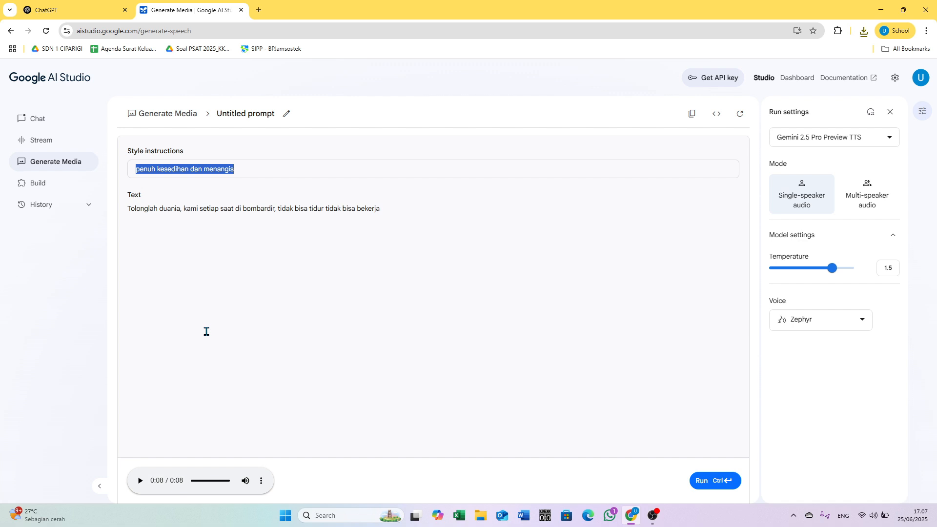
type("o")
key("BackSpace")
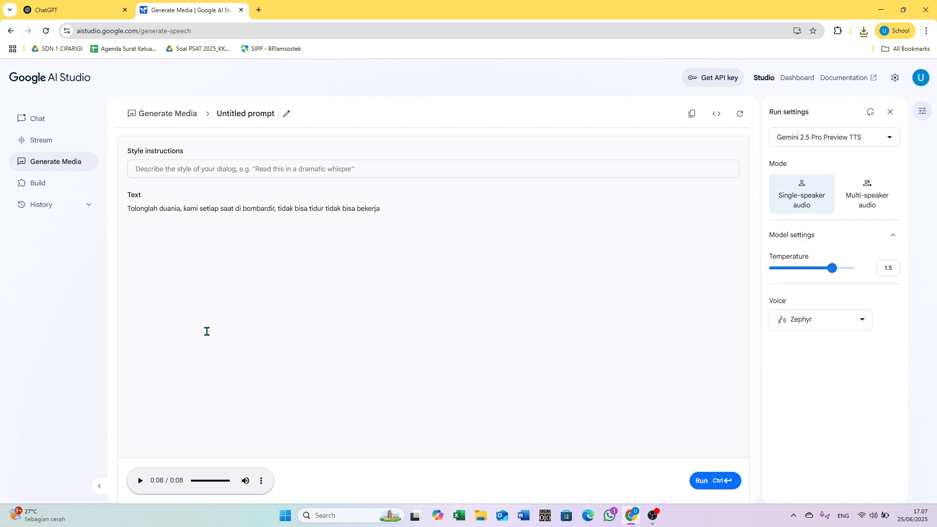
type("orang s")
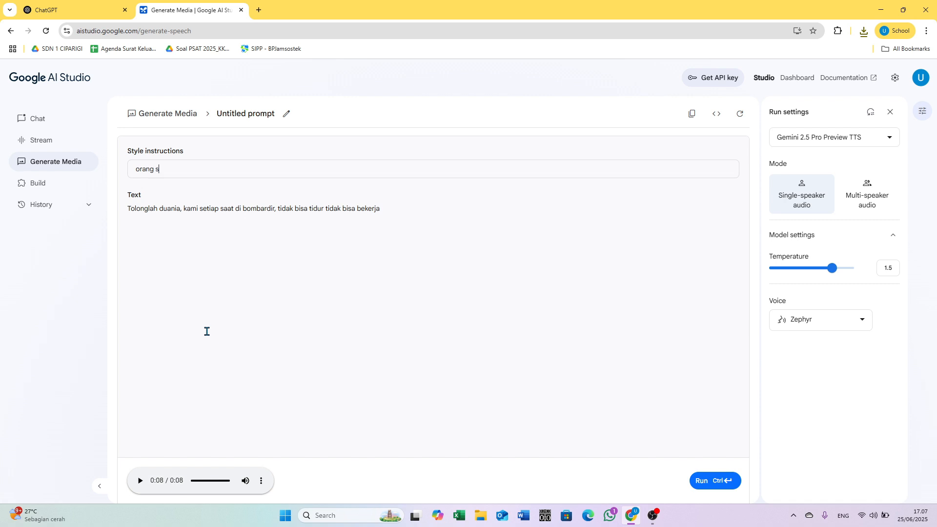
type("unda, bercab")
type("ada")
Step: Replace the speech text with a man's name called twice, followed by "ini anak main hp terus, main motor"
left_click_drag(381, 209, 94, 237)
type("pa dedi")
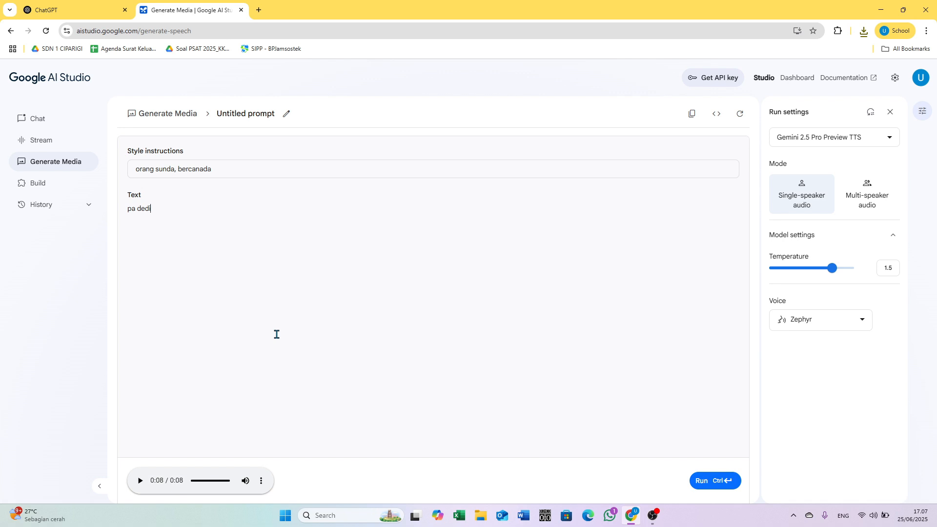
type(", pa dedi, ini anak main hp terus, main motor")
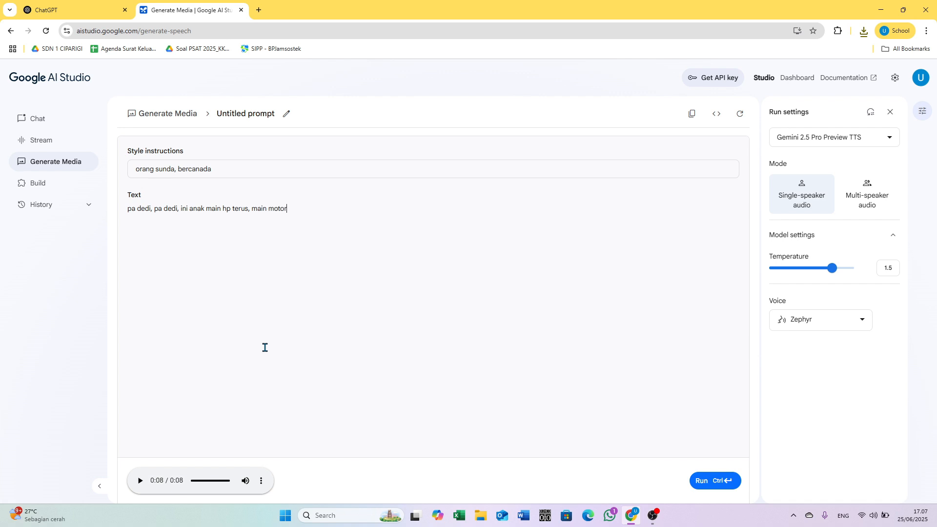
Step: Extend the speech text with ", tidak belajar...bawa ke barak ya," followed by the man's name again
type(", tidak belajar...bawa ke barak ya, pa dedi....")
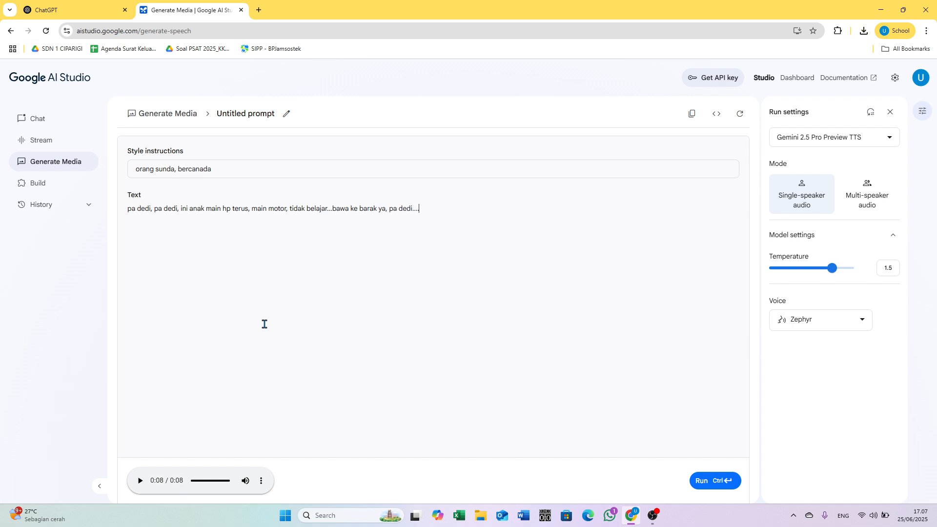
Step: Generate the Sundanese joking speech with the Zephyr voice and download the audio
left_click(862, 320)
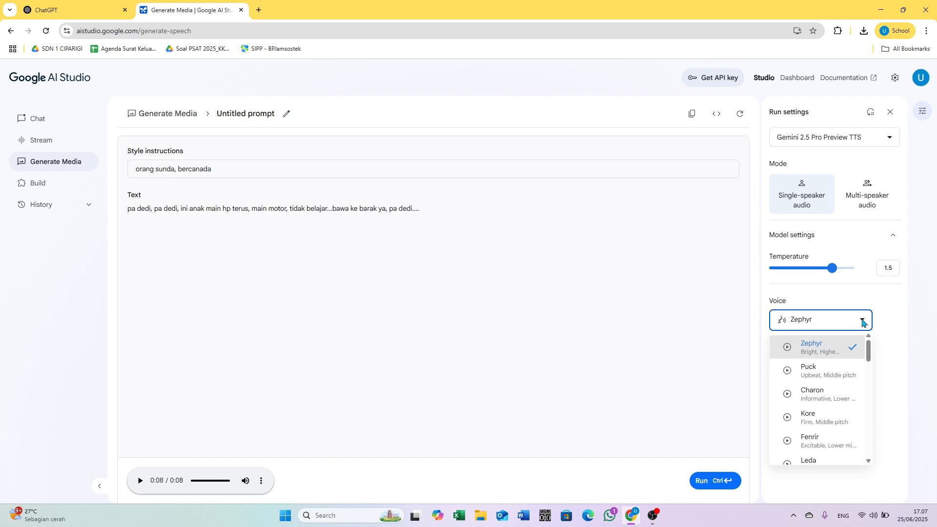
left_click(834, 352)
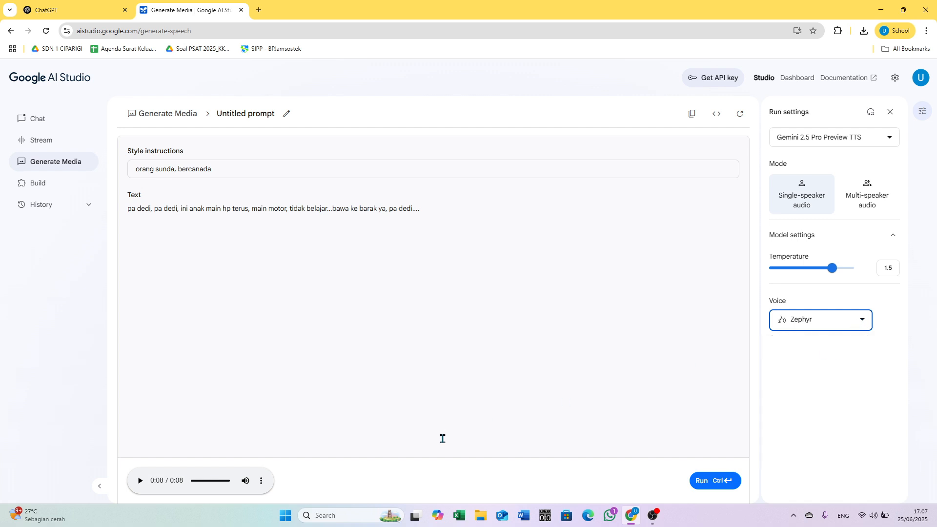
left_click(714, 482)
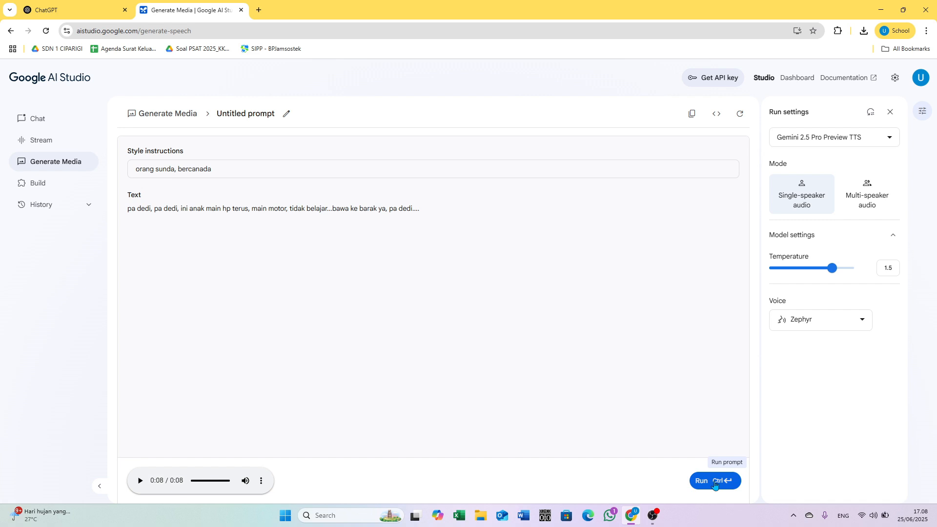
left_click(262, 483)
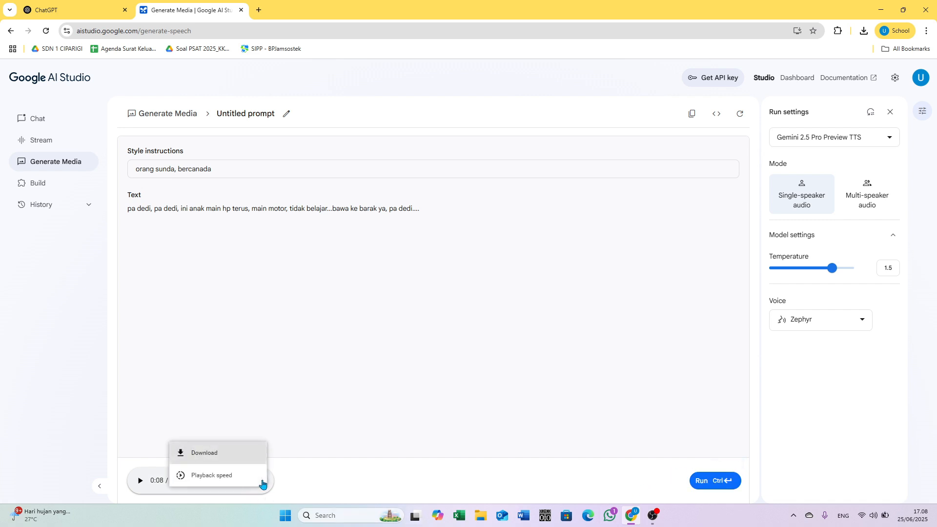
left_click(238, 457)
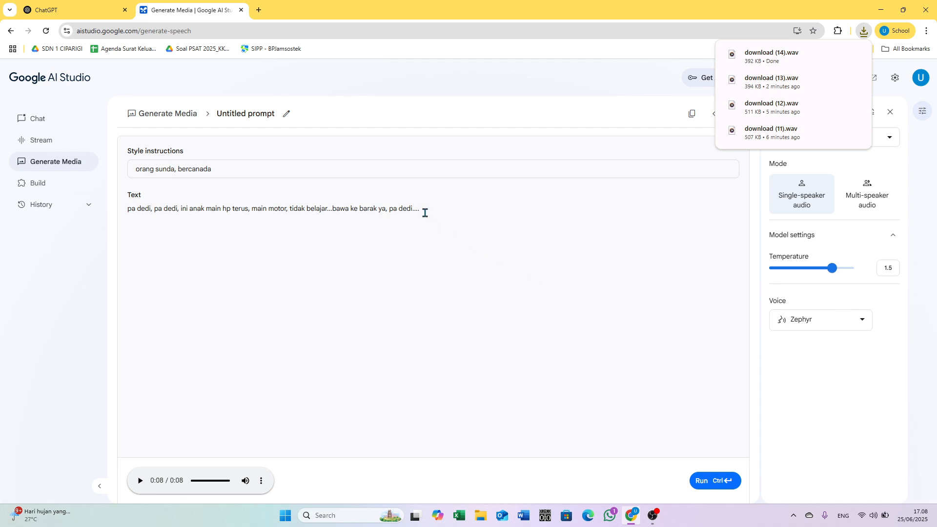
Step: Switch to multi-speaker audio and set the style instructions to "Orang sunda bercanda, antara ibu dan anak"
left_click(874, 207)
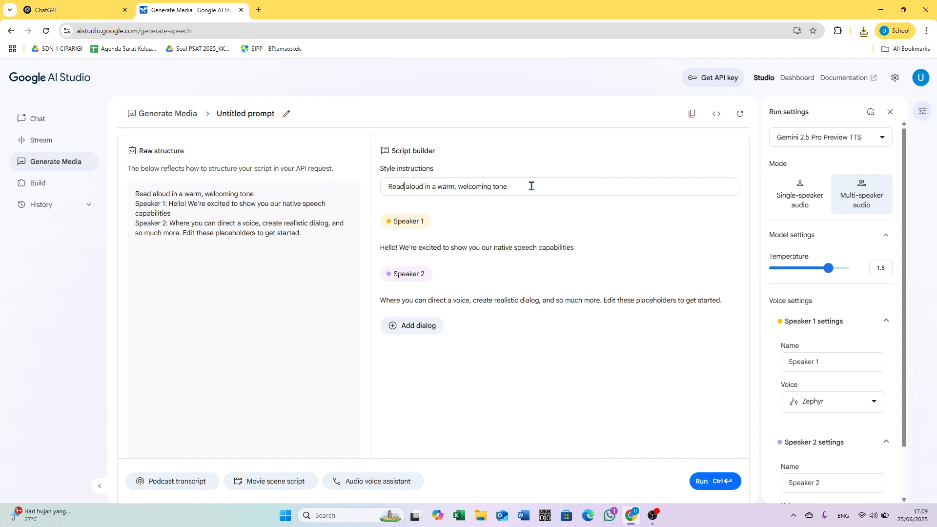
left_click_drag(531, 187, 385, 186)
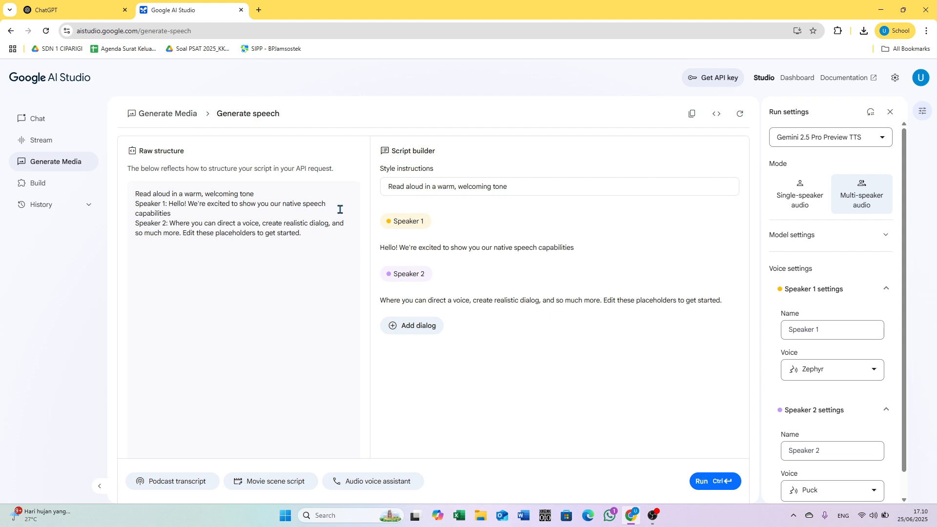
left_click(429, 248)
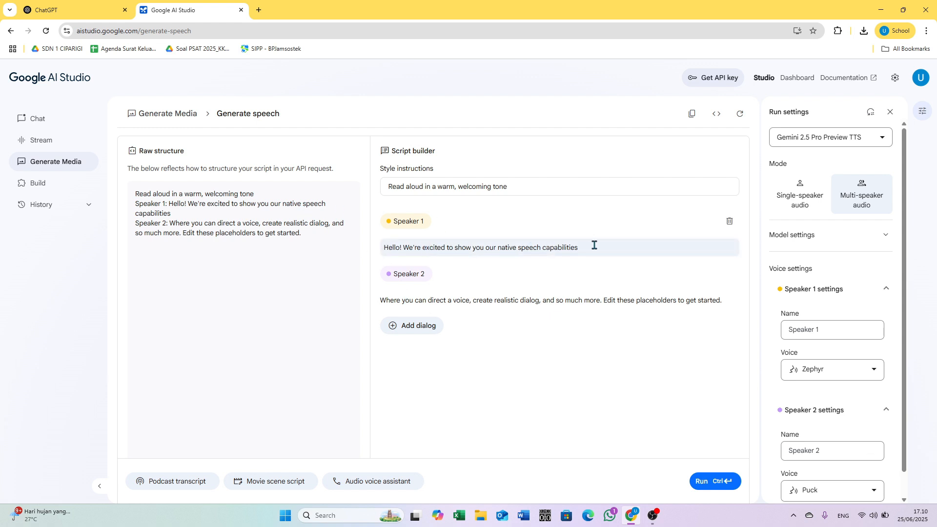
left_click_drag(588, 247, 422, 247)
left_click_drag(531, 187, 387, 189)
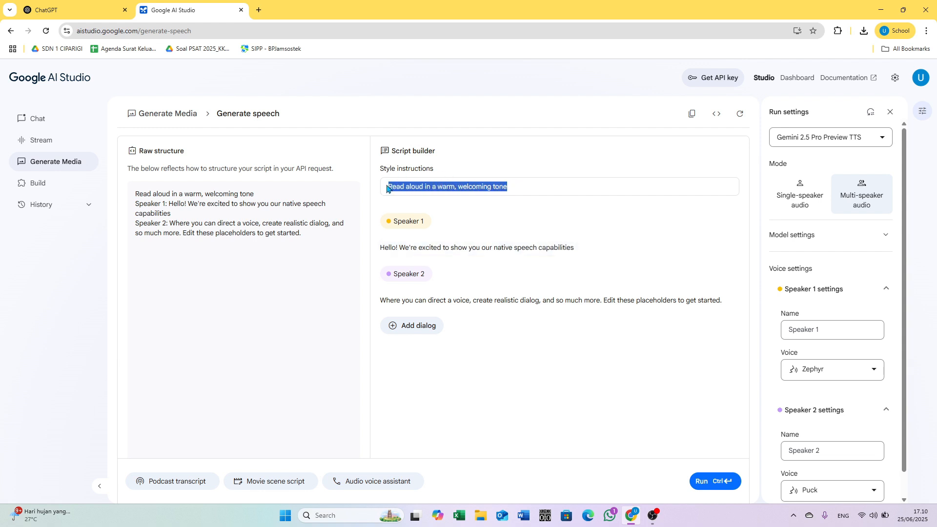
type("Oran")
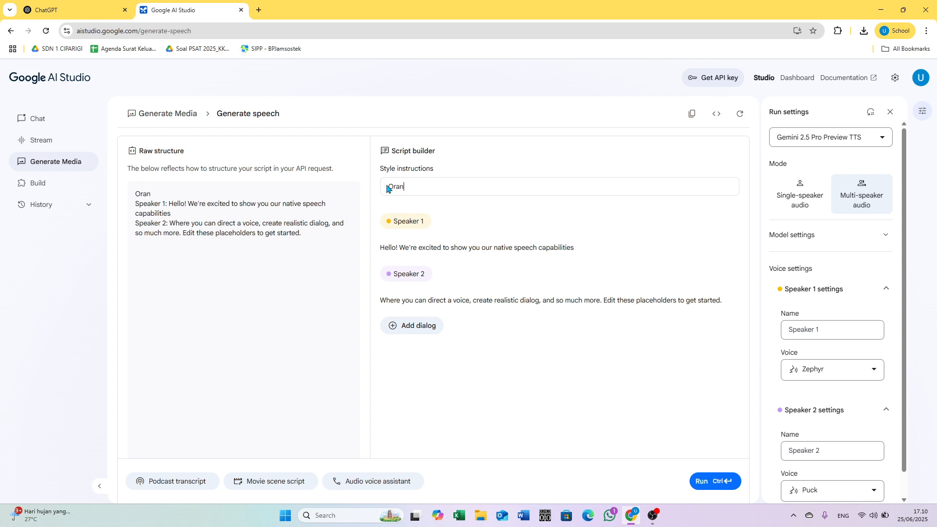
type("g sunda bercanda, ")
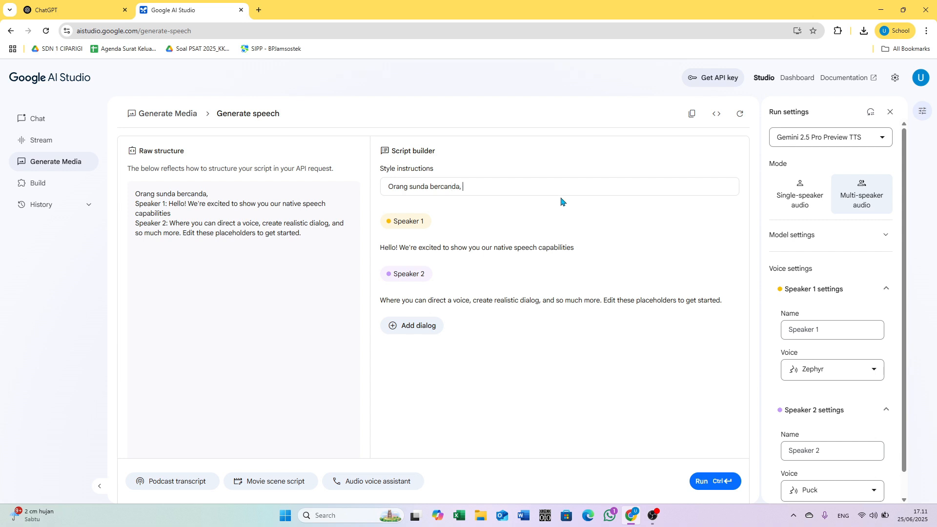
type("antara ibu dan anak")
Step: Replace Speaker 1's line with "hei", the child's name, "ayo tidur atuh, jangan main hp terus, sudah malam, nanti emak laporkan ke pa" and the man's name
left_click(404, 246)
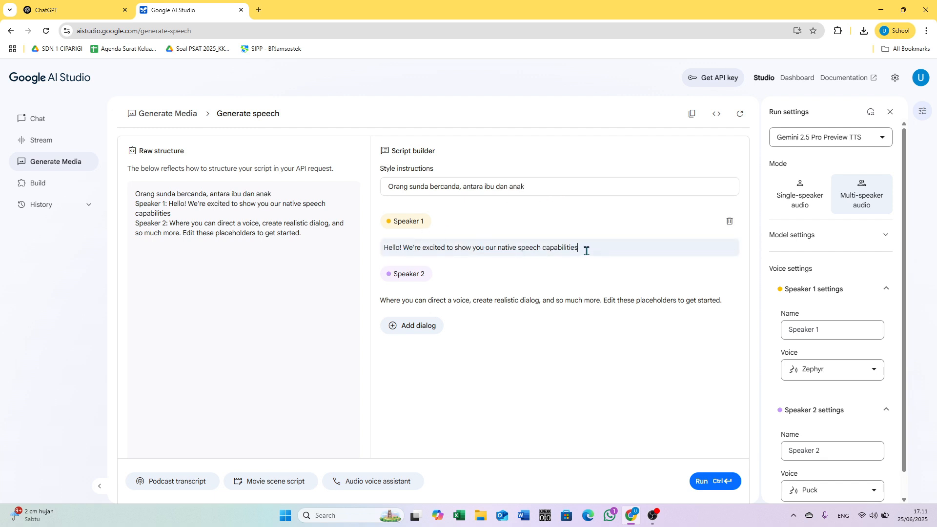
left_click_drag(586, 251, 349, 243)
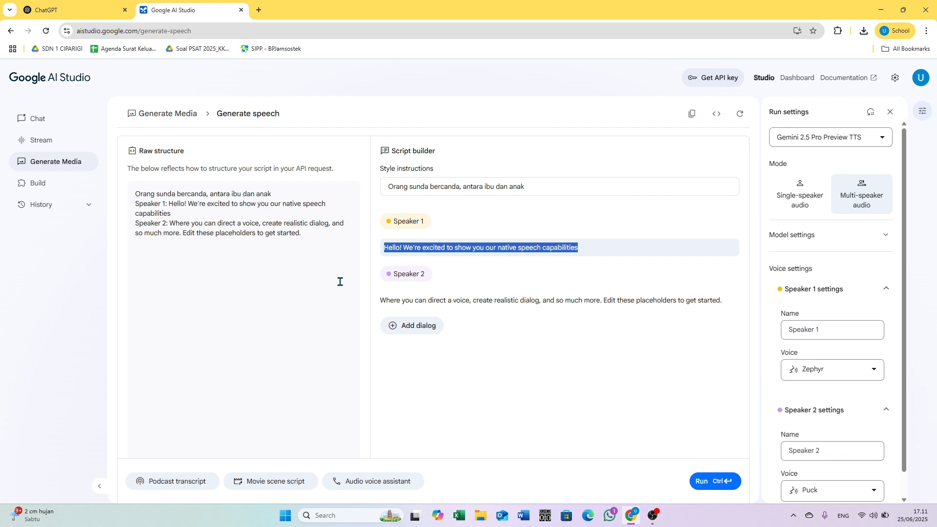
type("hei andi,")
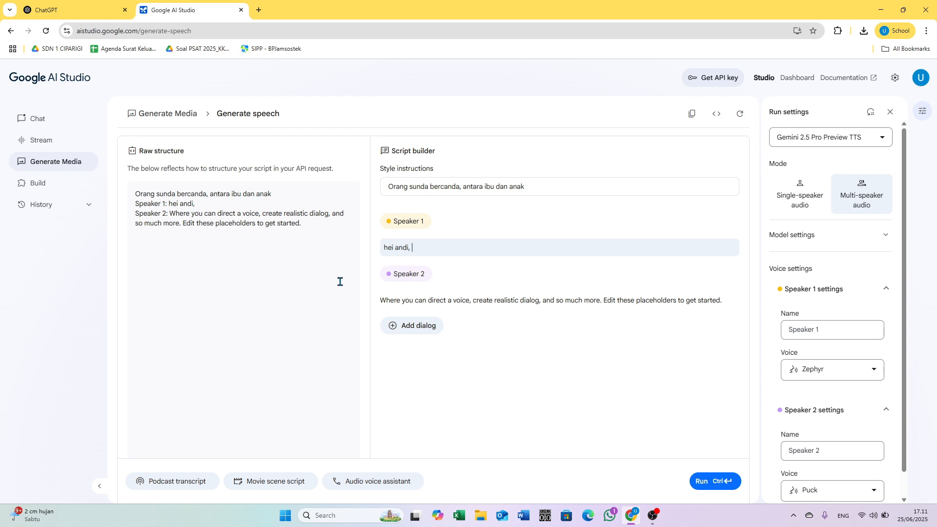
type("ayo tidur atuh, jangan main h")
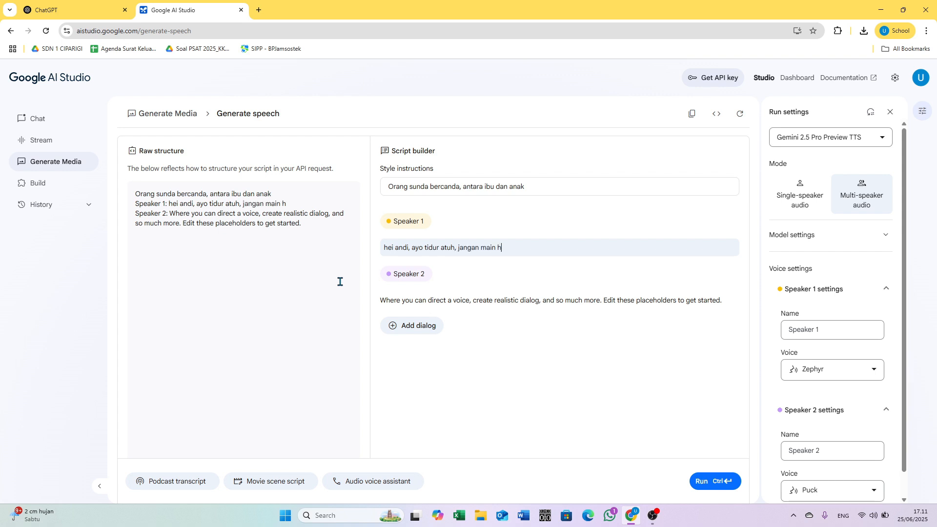
type("p terus, sudah malam, nanti")
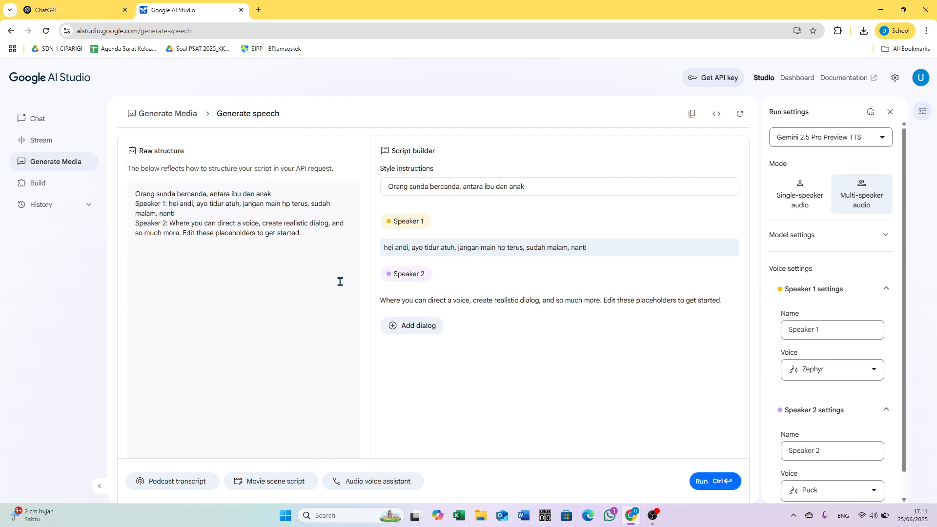
type(" emak laporkan ke pa ded")
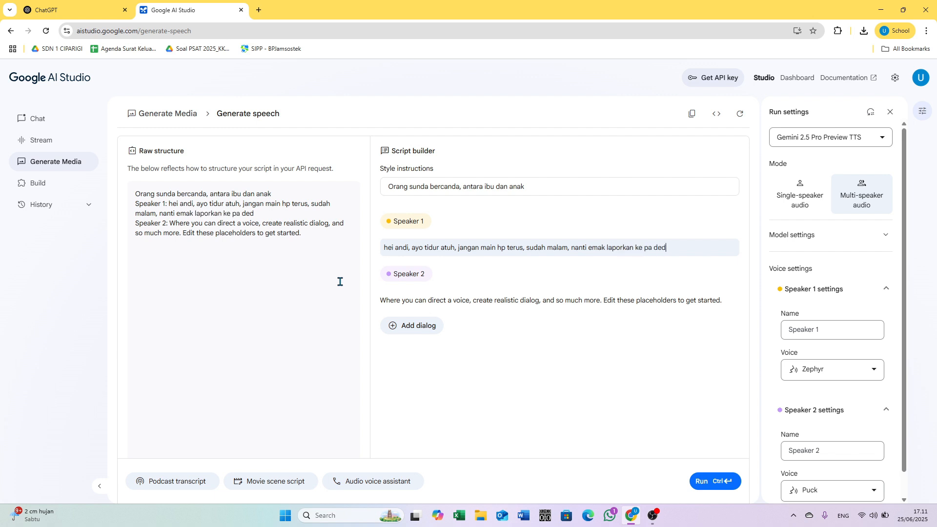
type("i.")
Step: Replace Speaker 2's placeholder line with "baik ibu, saya akan segera tidur"
left_click(438, 301)
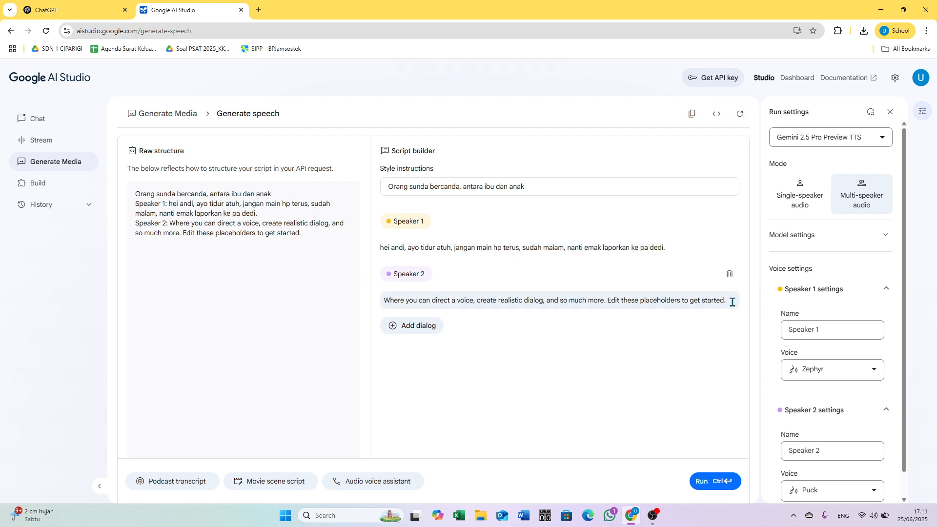
left_click_drag(731, 302, 369, 302)
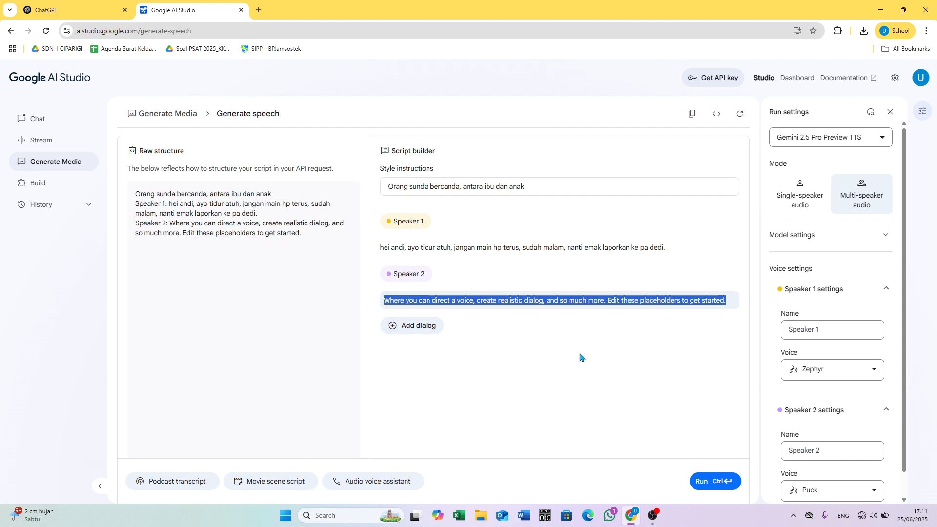
type("baik")
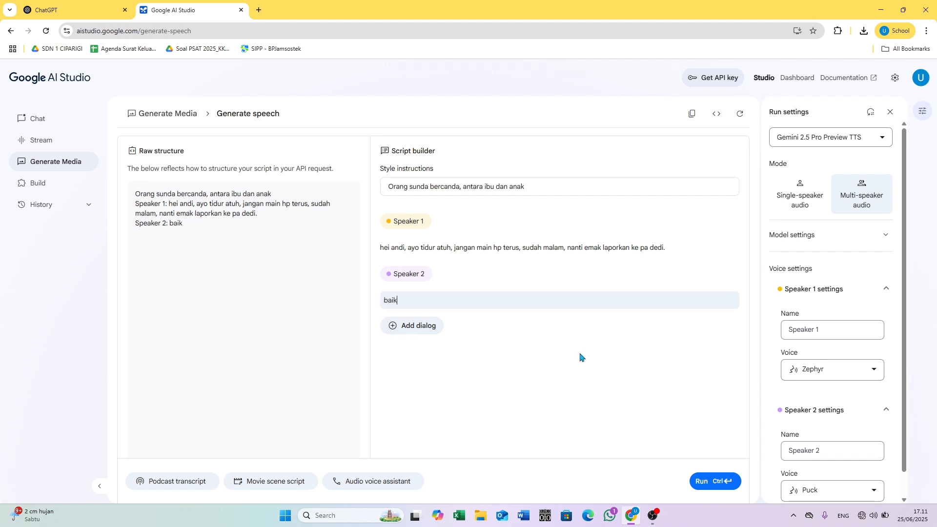
type(" ibu, saya akan segera")
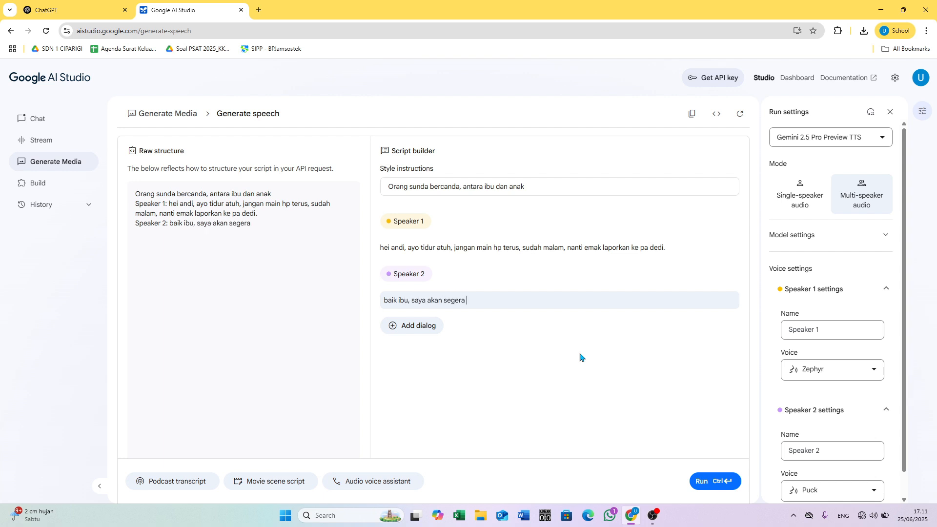
type(" tidur")
Step: Generate the mother-and-child dialogue with the Zephyr and Puck voices and download the audio
left_click(712, 482)
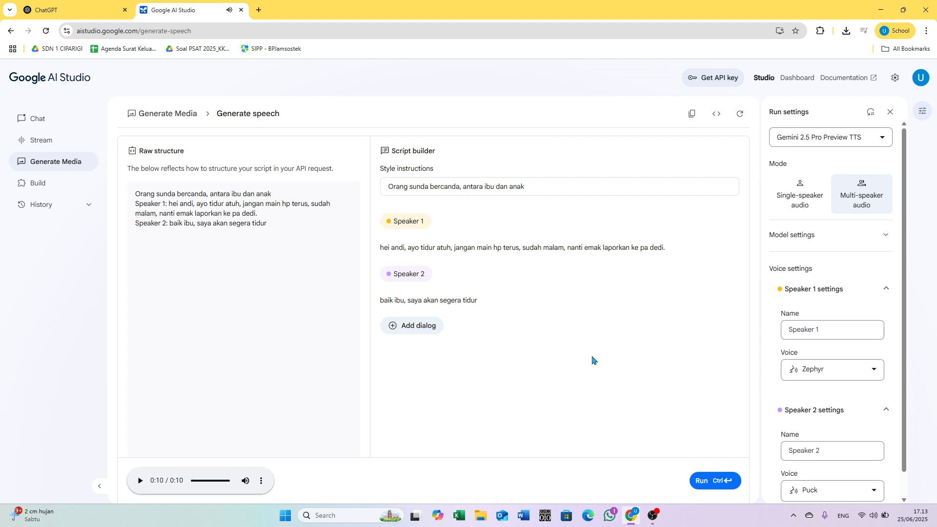
left_click(262, 480)
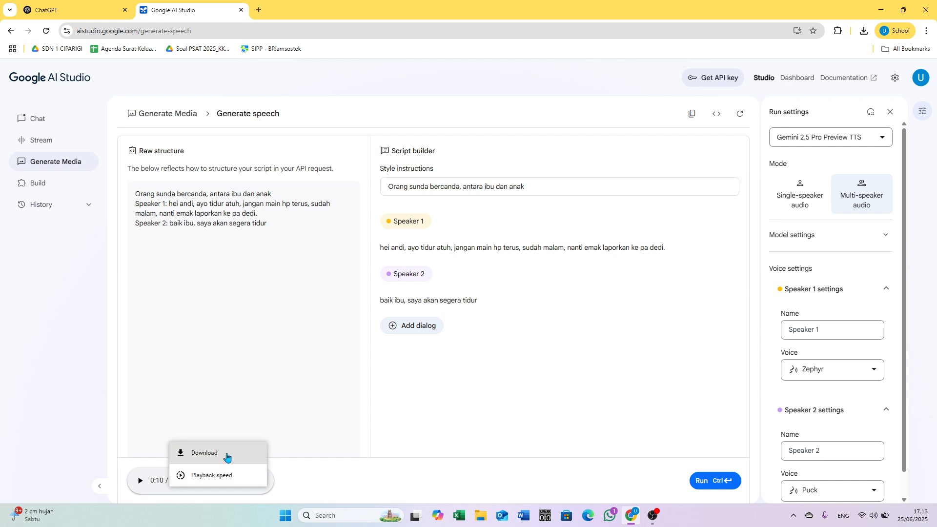
left_click(226, 450)
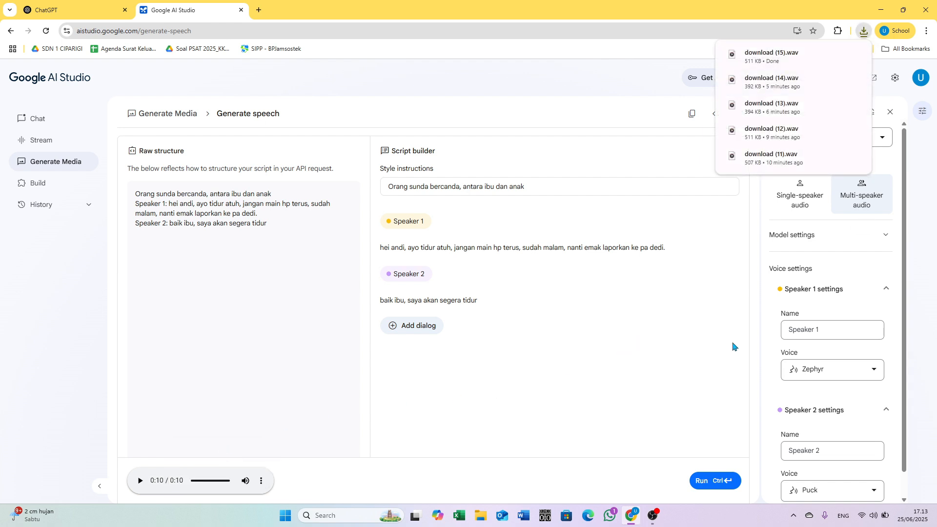
left_click_drag(904, 343, 906, 396)
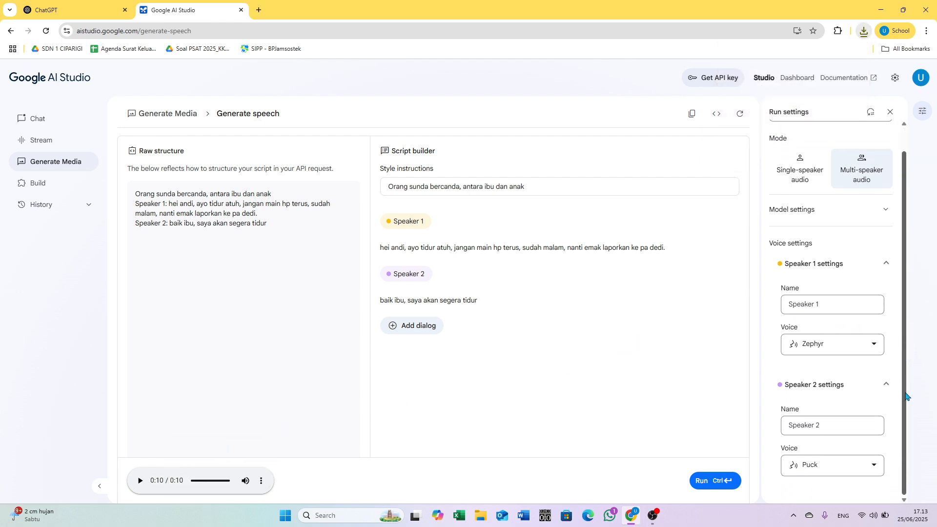
left_click(876, 469)
mouse_move(881, 342)
left_mouse_down()
mouse_move(880, 444)
mouse_move(884, 341)
left_mouse_up()
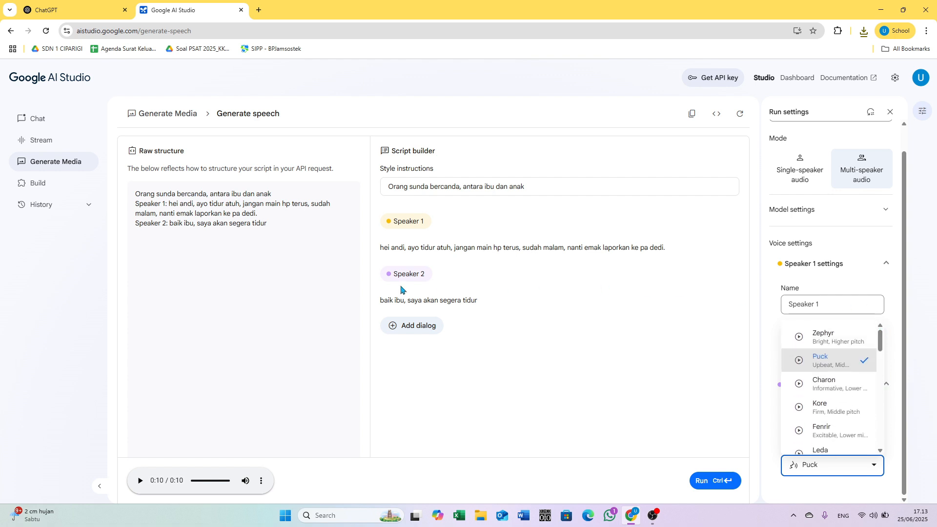
left_click(309, 294)
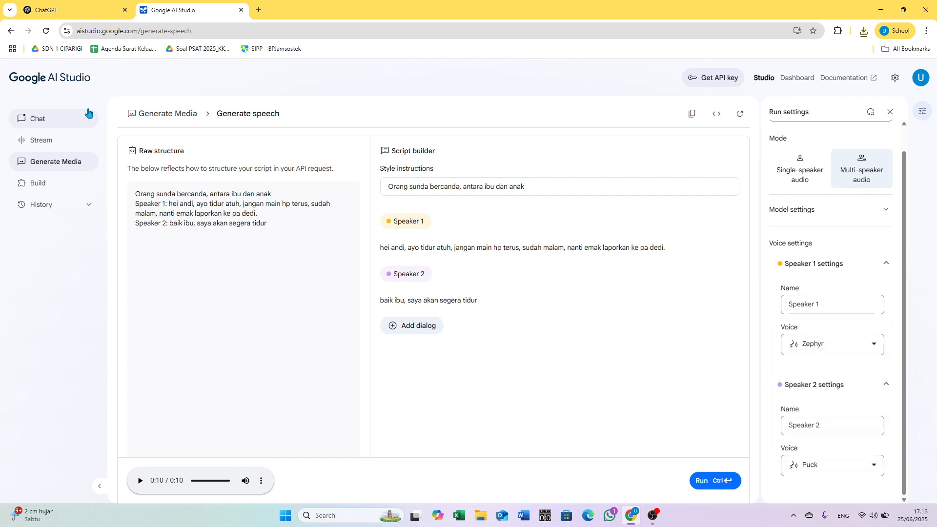